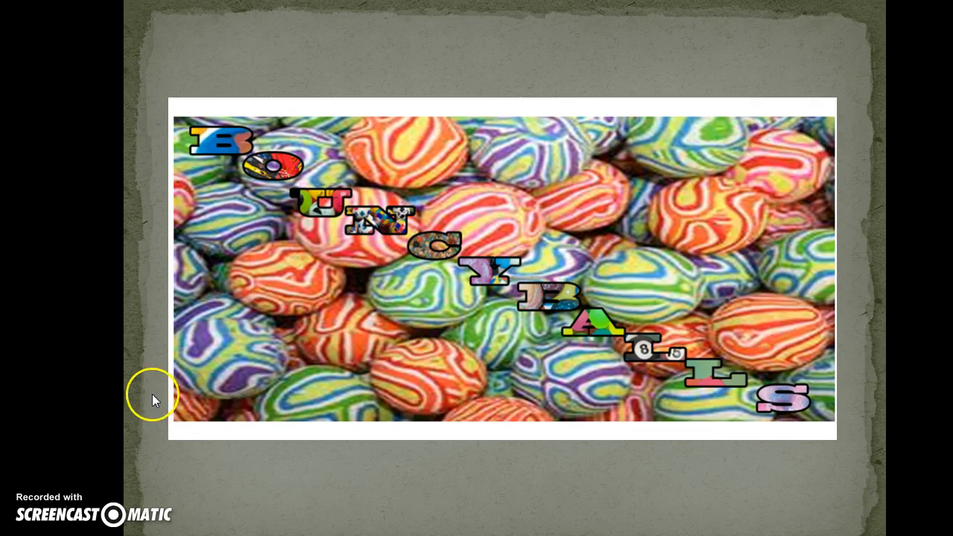
# - Exit the slide show and launch Adobe Photoshop CS5
pyautogui.press('Escape')
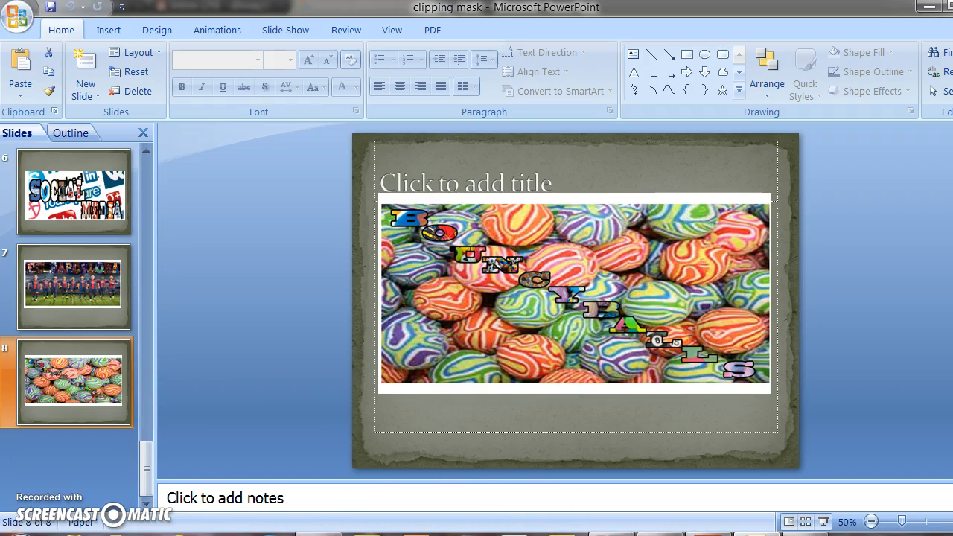
pyautogui.click(15, 527)
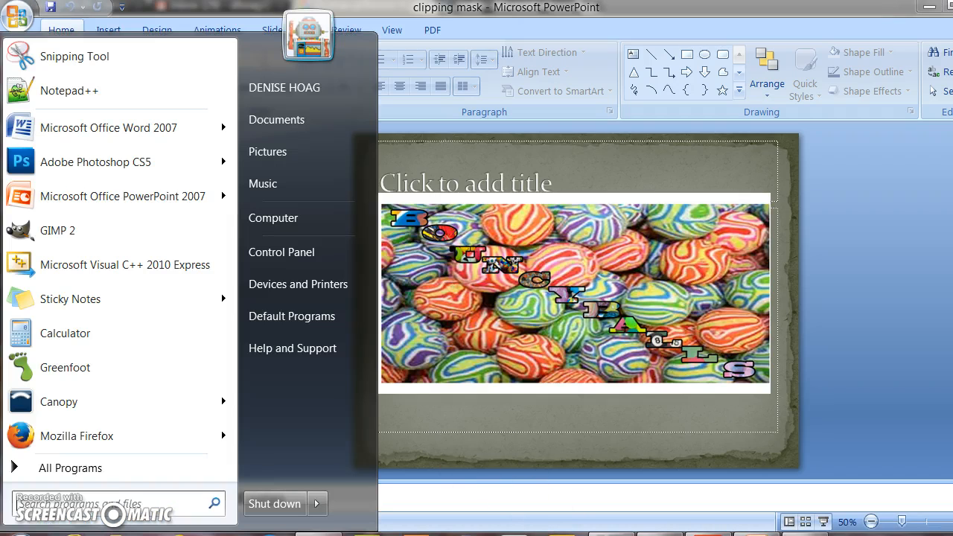
pyautogui.click(53, 179)
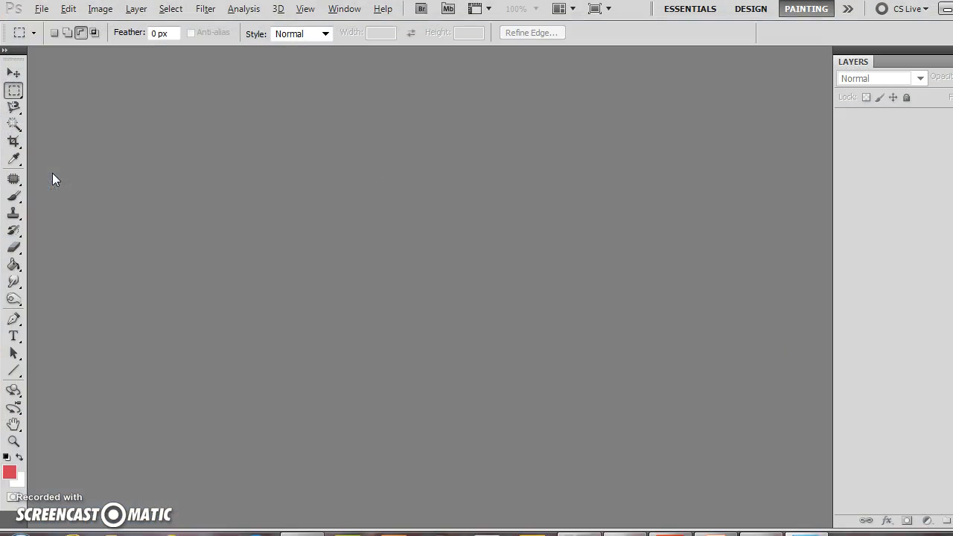
# - Create a new document named "clipping mask last name", keeping the 7-inch width and 72 pixels/inch resolution
pyautogui.click(38, 12)
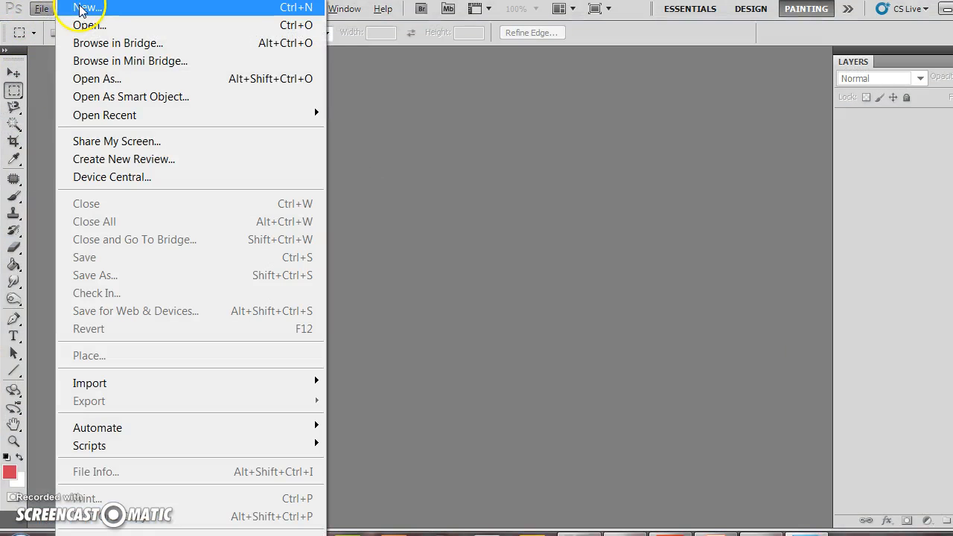
pyautogui.click(80, 9)
pyautogui.write('clipping mask last name')
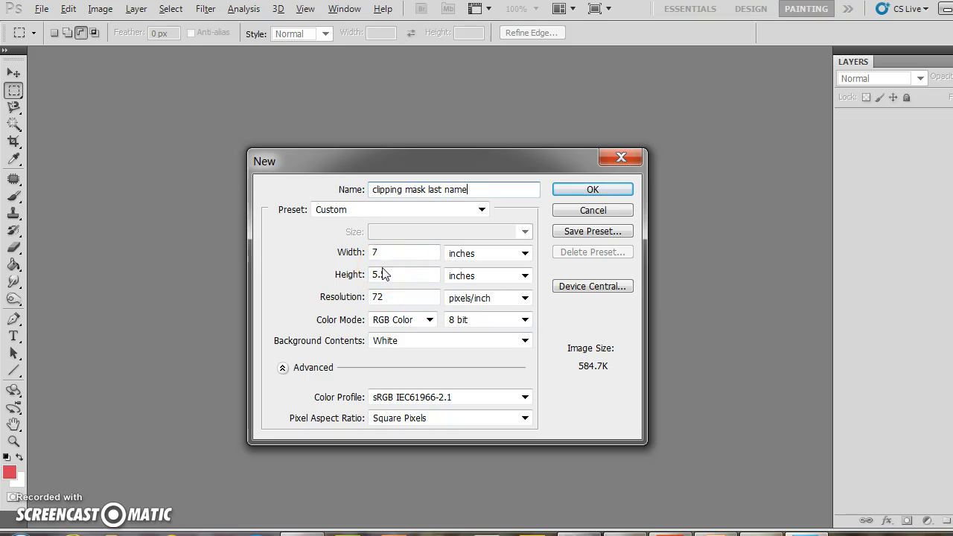
pyautogui.click(583, 192)
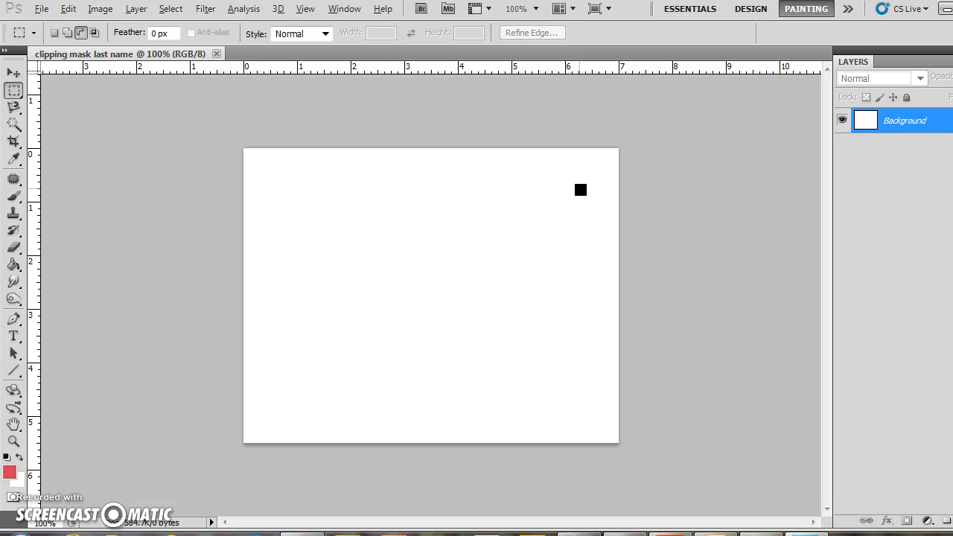
# - Set up the Horizontal Type tool with the near-black text colour 070607 and the Blackoak Std font
pyautogui.click(16, 339)
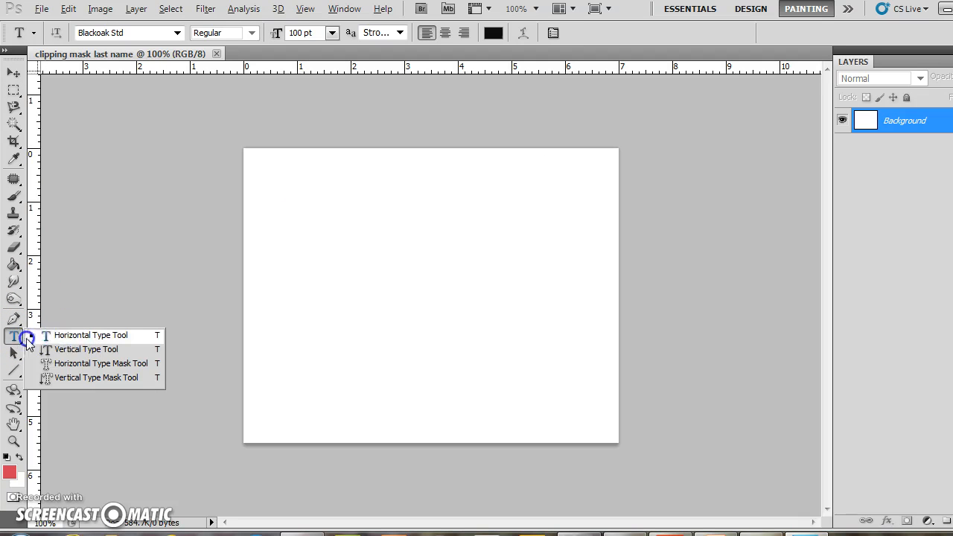
pyautogui.click(66, 340)
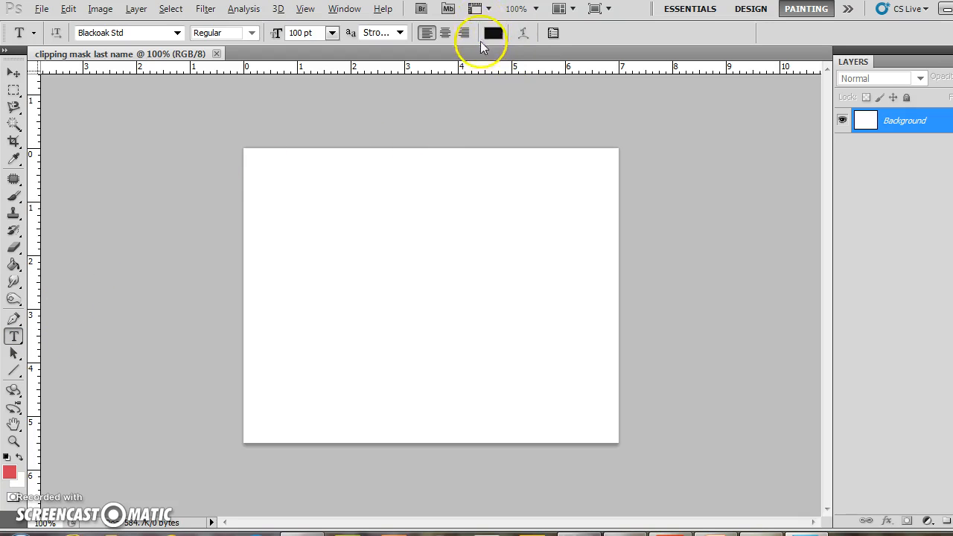
pyautogui.click(494, 34)
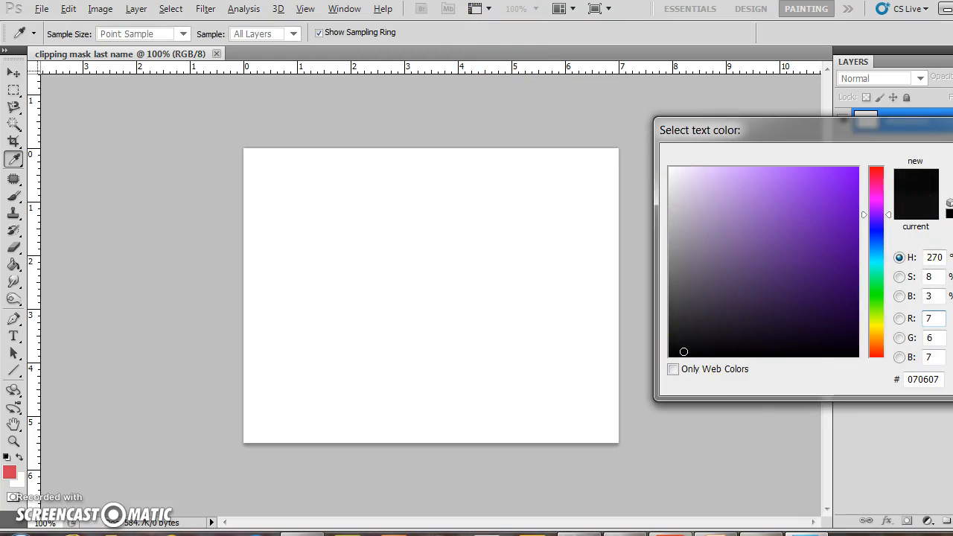
pyautogui.press('Return')
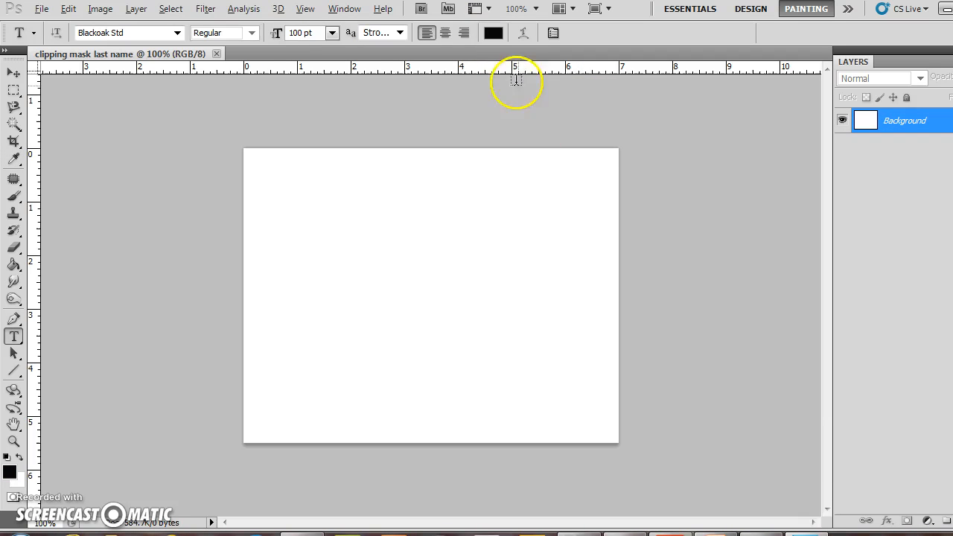
pyautogui.click(177, 32)
pyautogui.moveTo(345, 119); pyautogui.dragTo(347, 99)
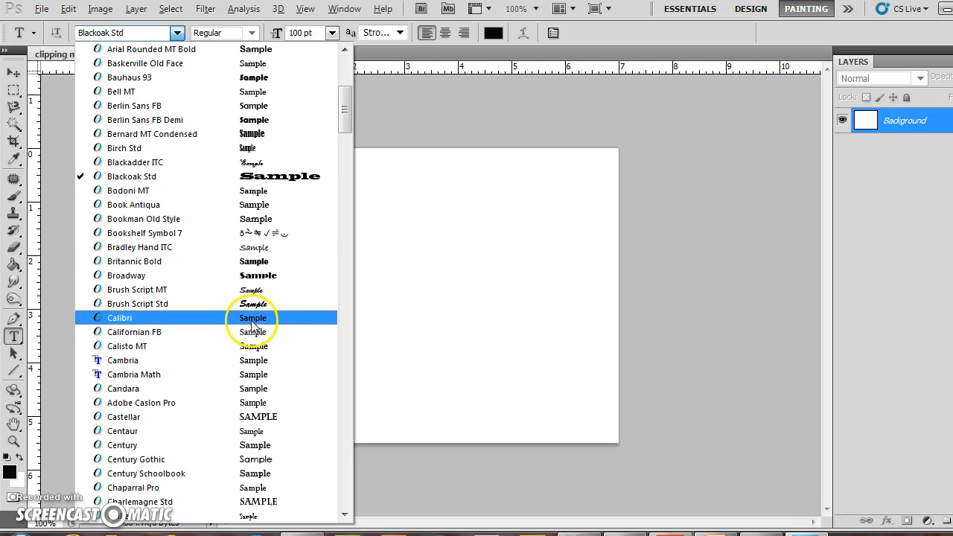
pyautogui.click(165, 178)
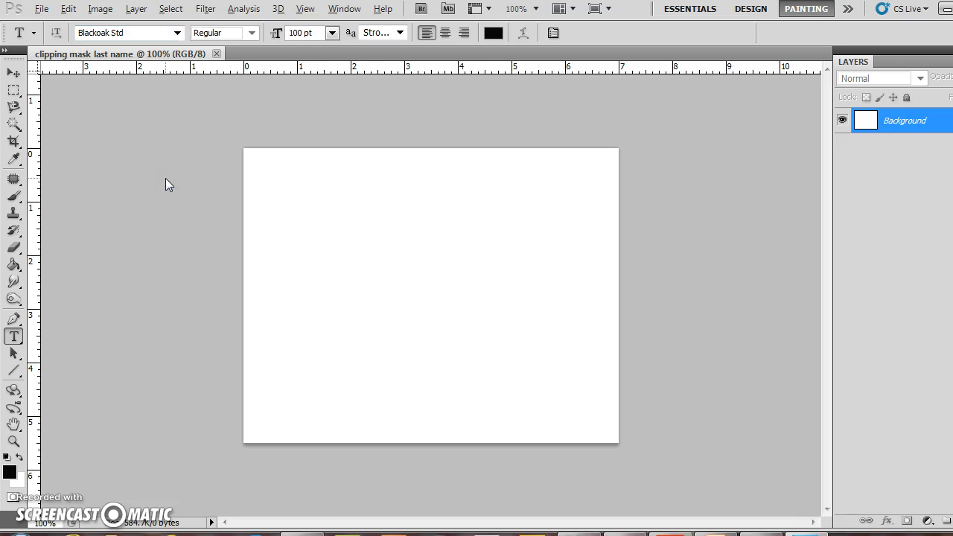
# - Add the letters "T" and "e" as two separate text layers, stepping diagonally down from the canvas's upper-left area
pyautogui.click(276, 199)
pyautogui.click(272, 157)
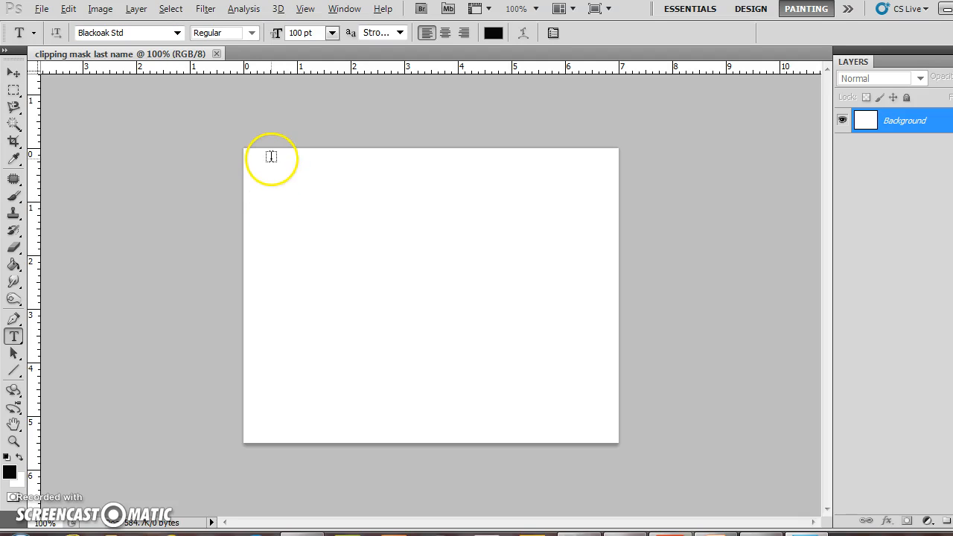
pyautogui.click(278, 205)
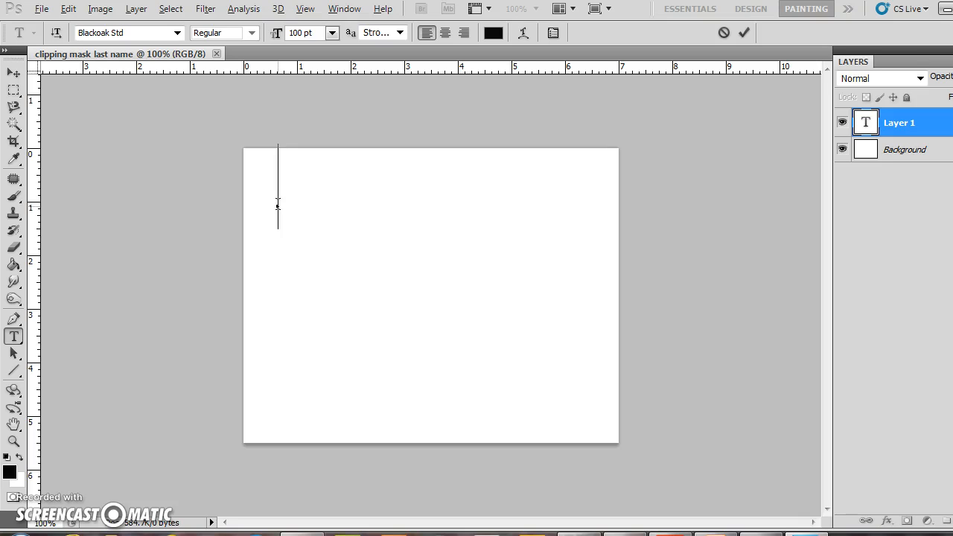
pyautogui.write('T')
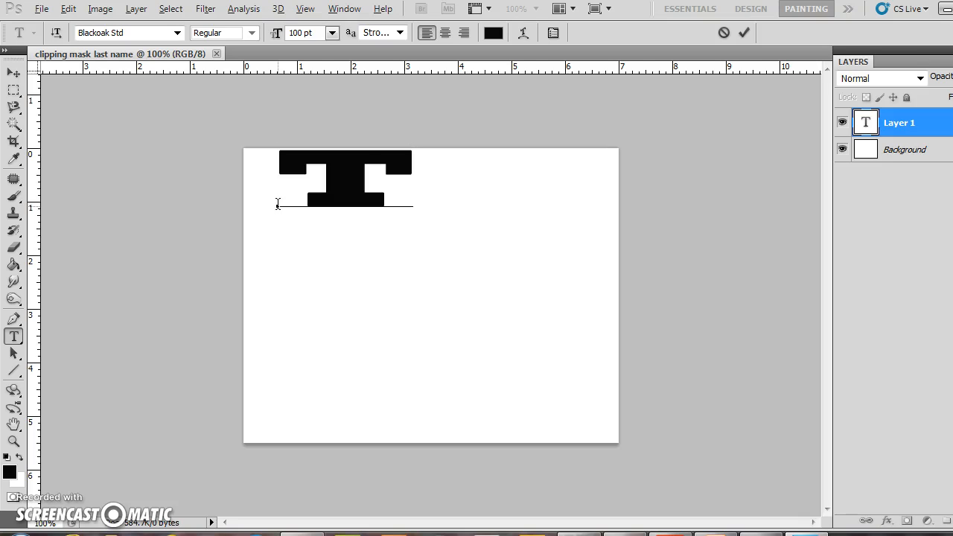
pyautogui.click(744, 32)
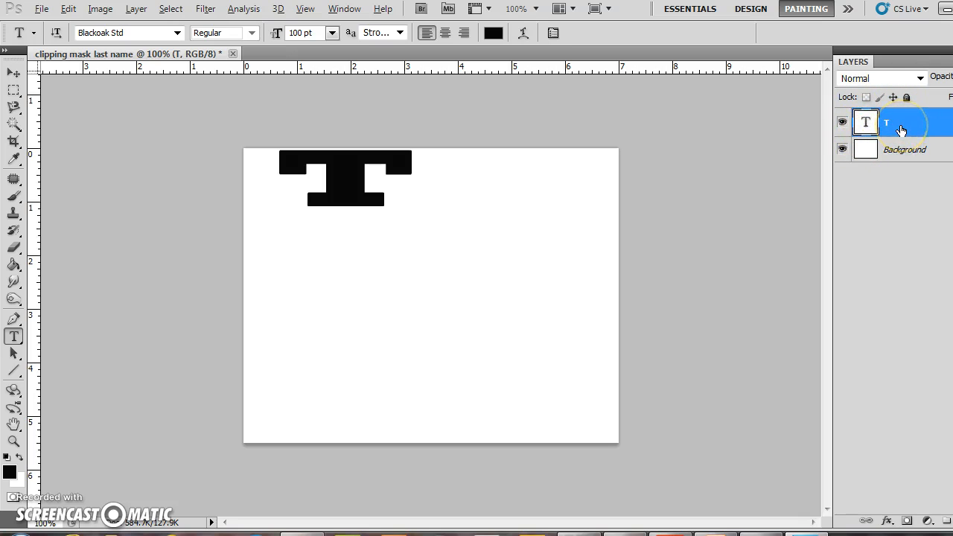
pyautogui.click(364, 262)
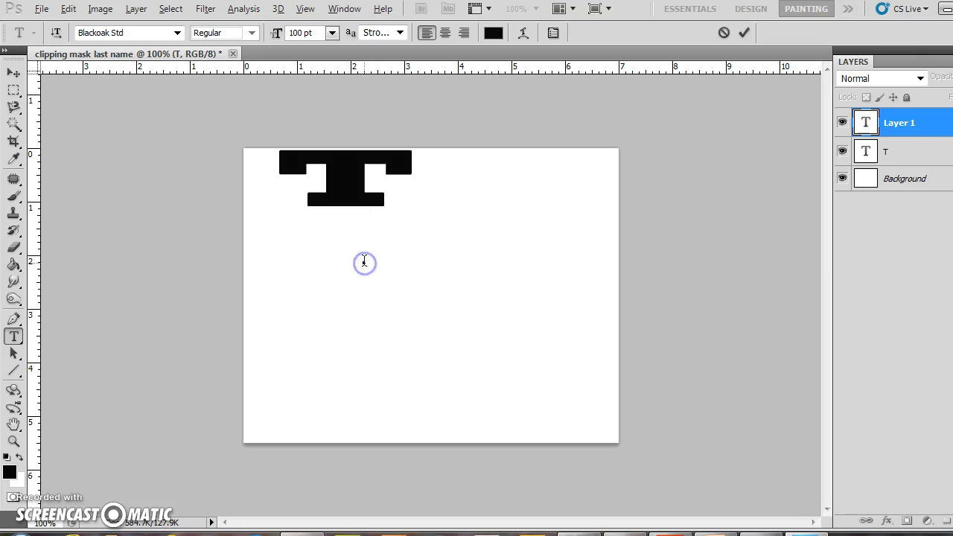
pyautogui.write('e')
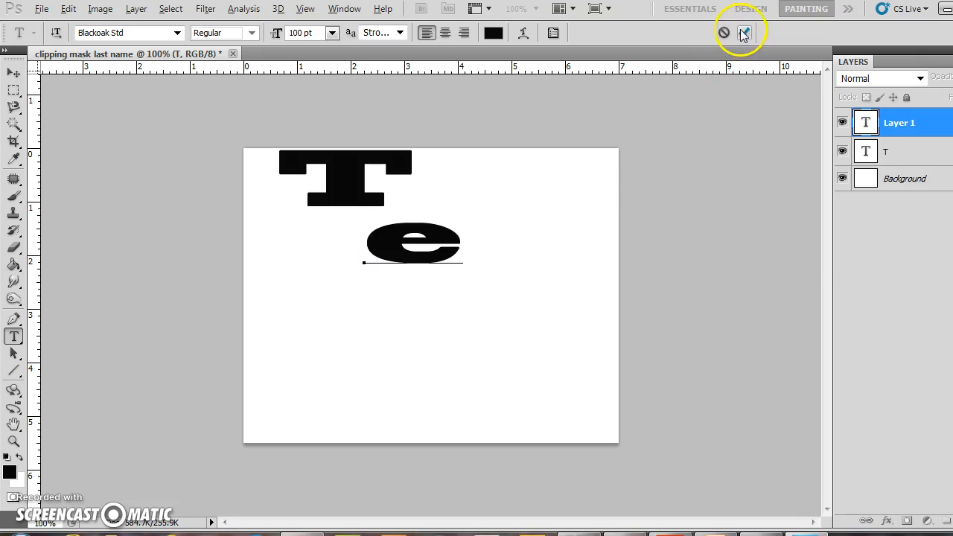
pyautogui.click(744, 32)
pyautogui.press('e')
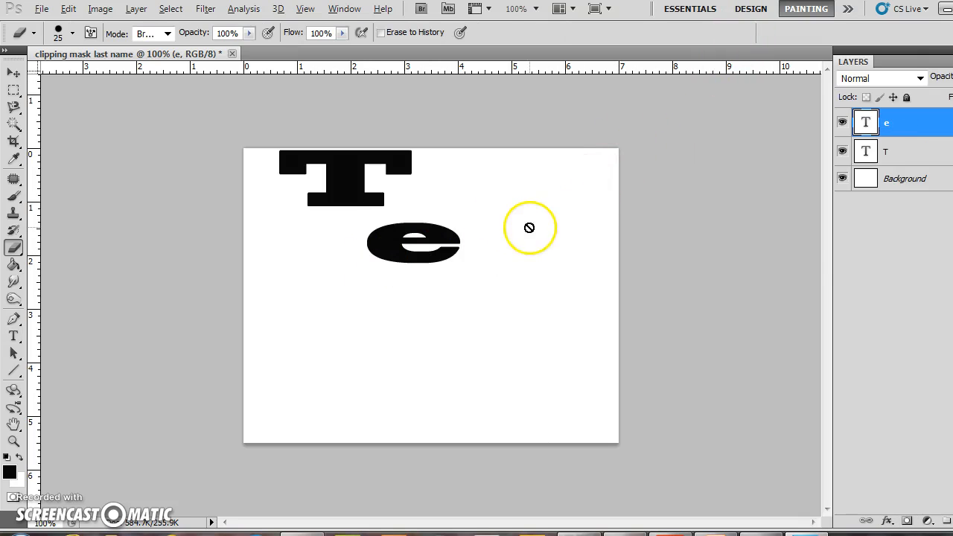
pyautogui.click(492, 263)
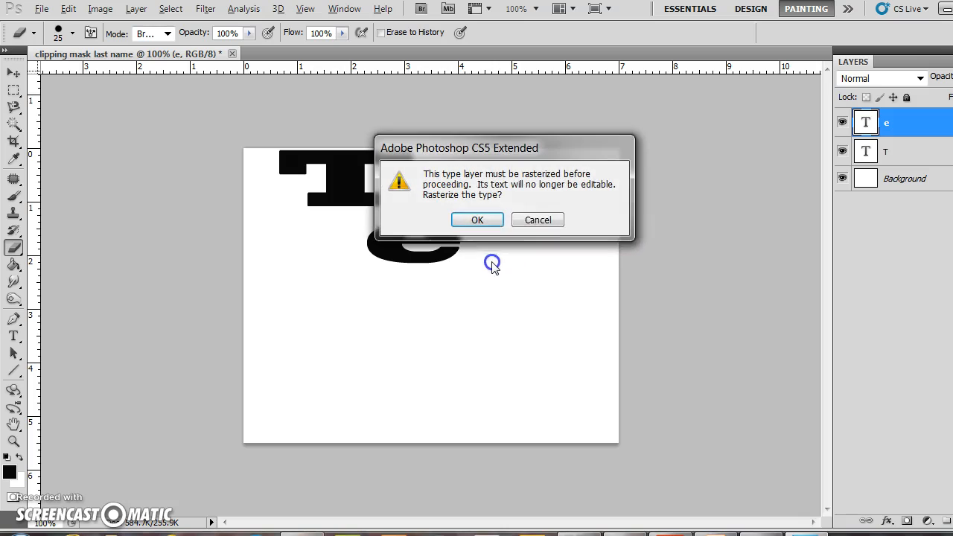
pyautogui.click(477, 220)
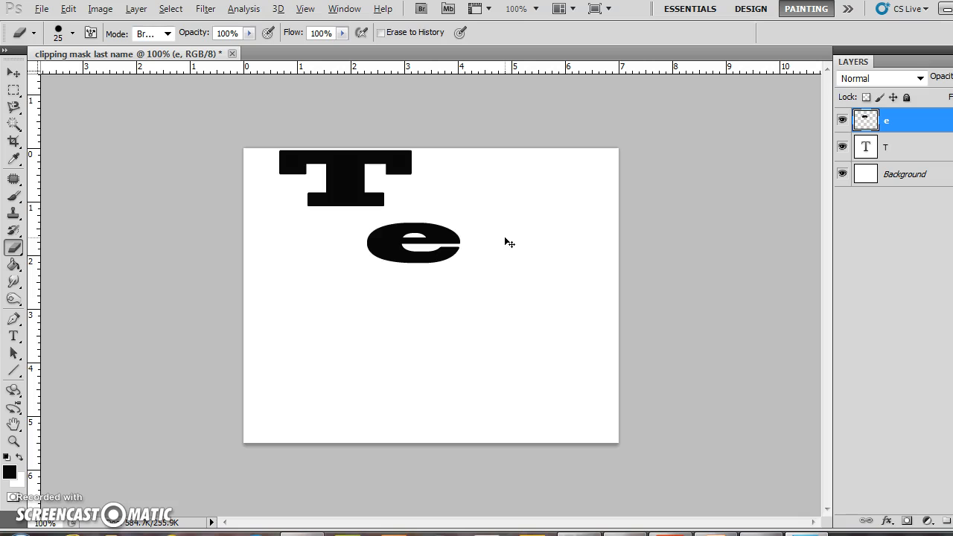
pyautogui.hotkey('ctrl', 'z')
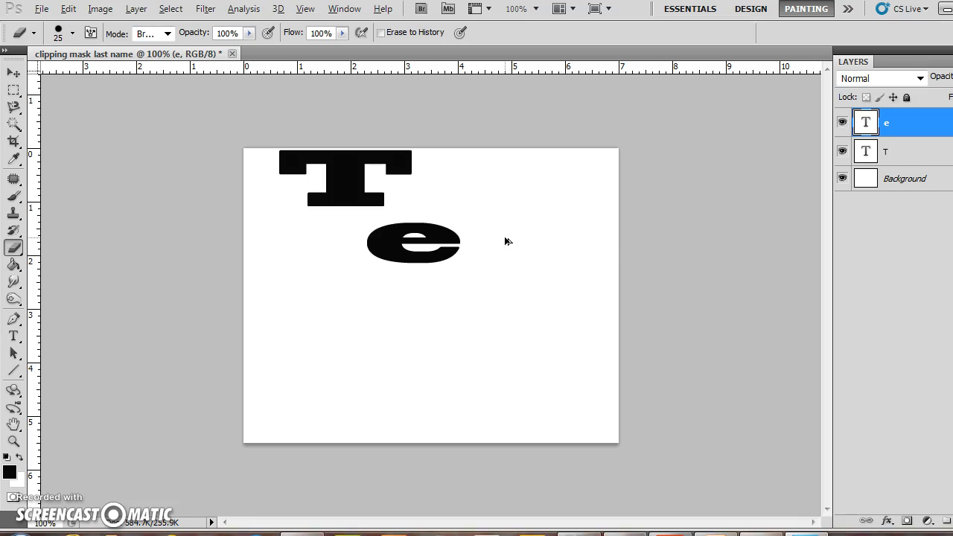
pyautogui.click(506, 244)
pyautogui.click(529, 221)
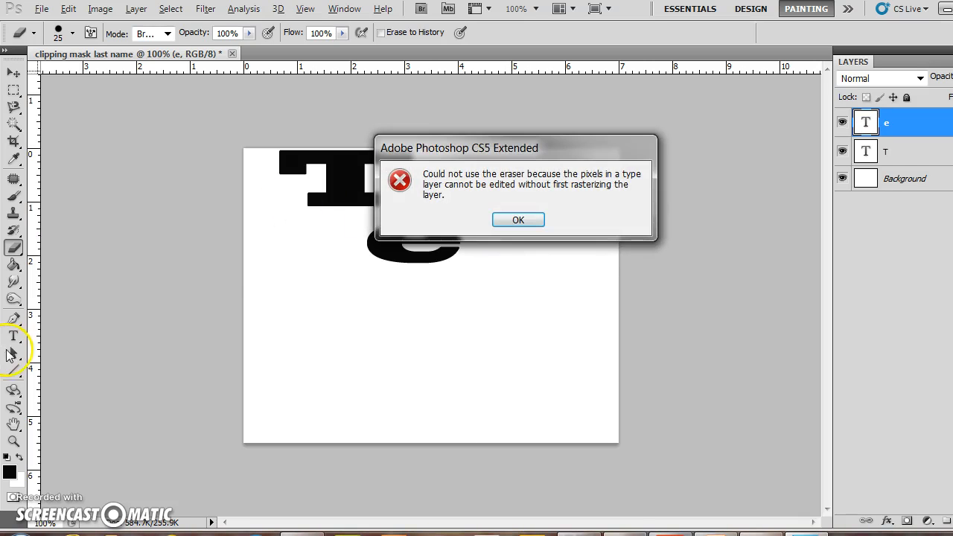
pyautogui.click(530, 221)
# - Add another "e" beside the canvas's right edge and a "J" in its lower-left area, each as its own text layer
pyautogui.click(13, 336)
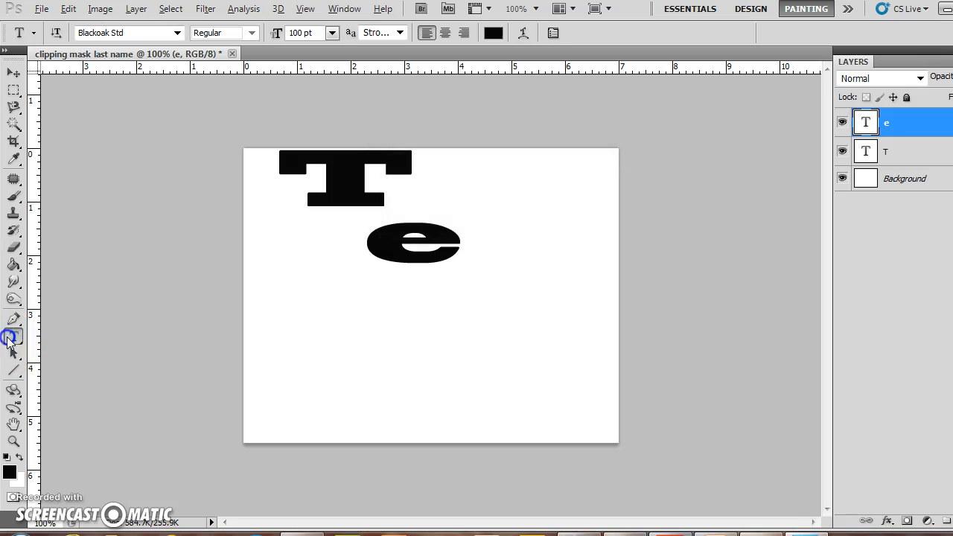
pyautogui.click(521, 300)
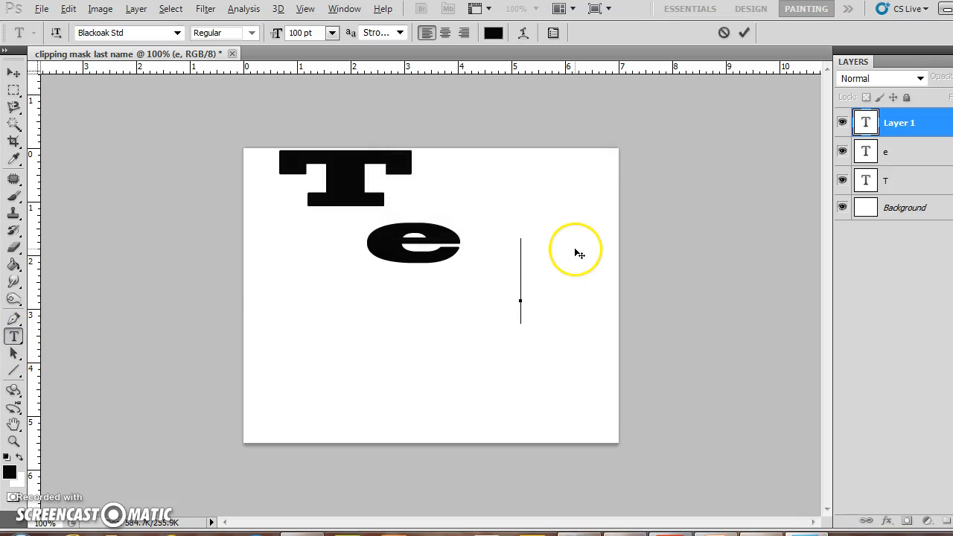
pyautogui.write('e')
pyautogui.click(743, 33)
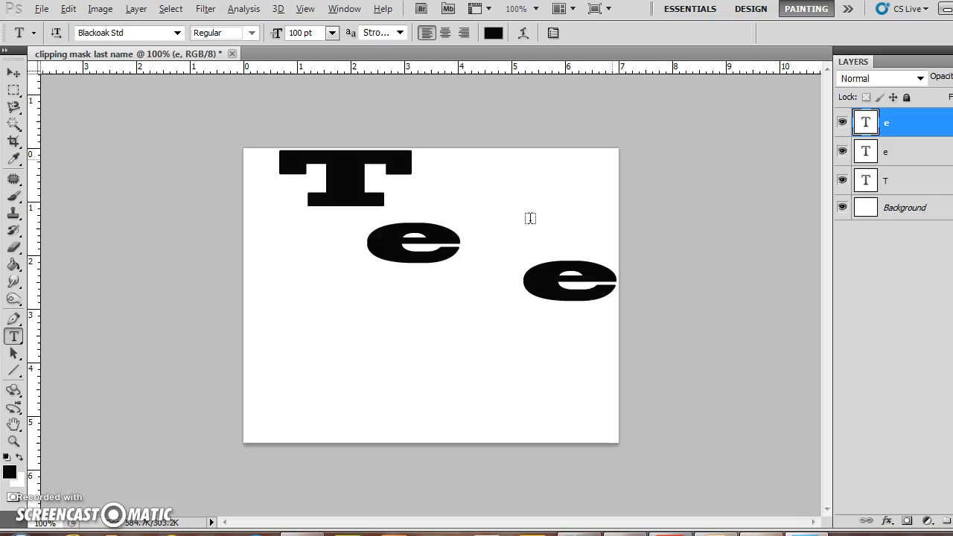
pyautogui.click(298, 394)
pyautogui.write('J')
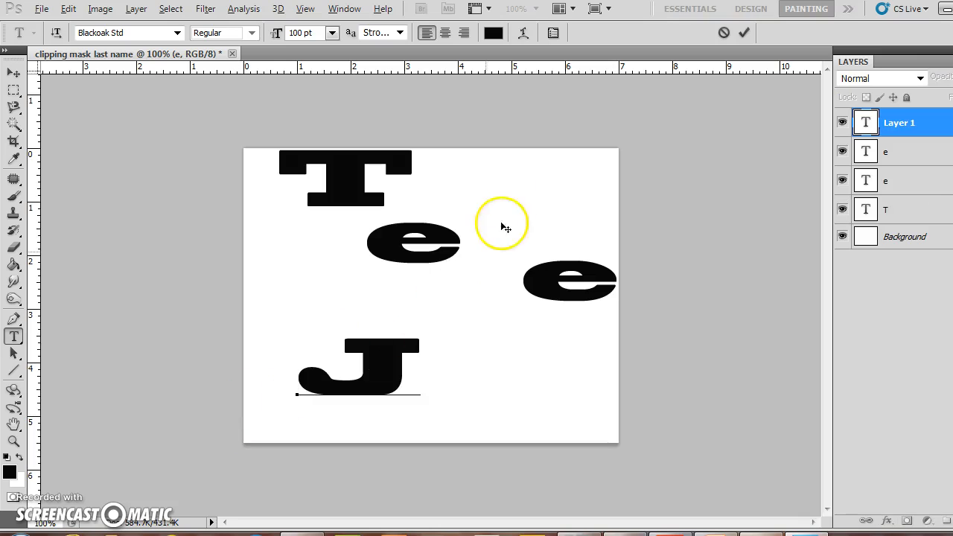
pyautogui.click(743, 34)
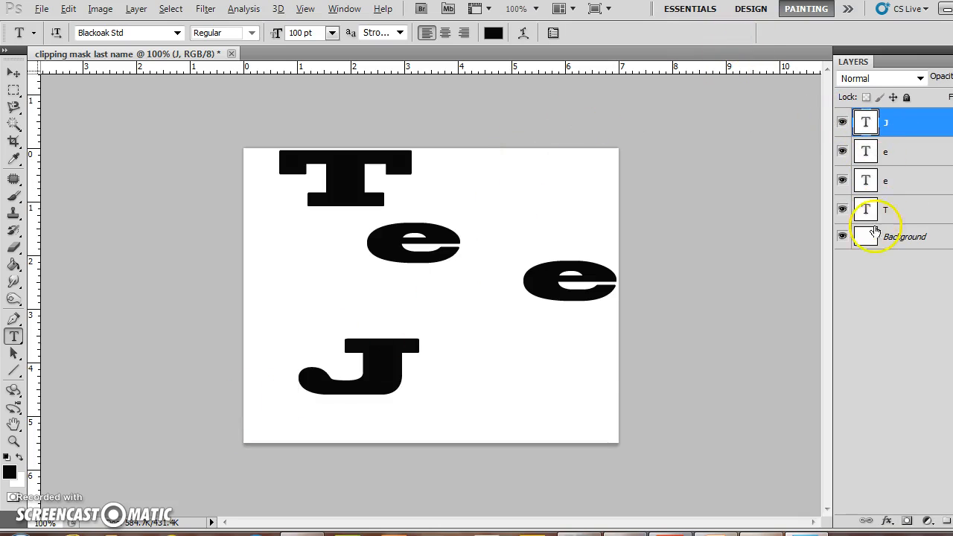
# - Add an "a" in the canvas's lower-right area and a "y" above it, each as its own text layer
pyautogui.click(485, 396)
pyautogui.write('a')
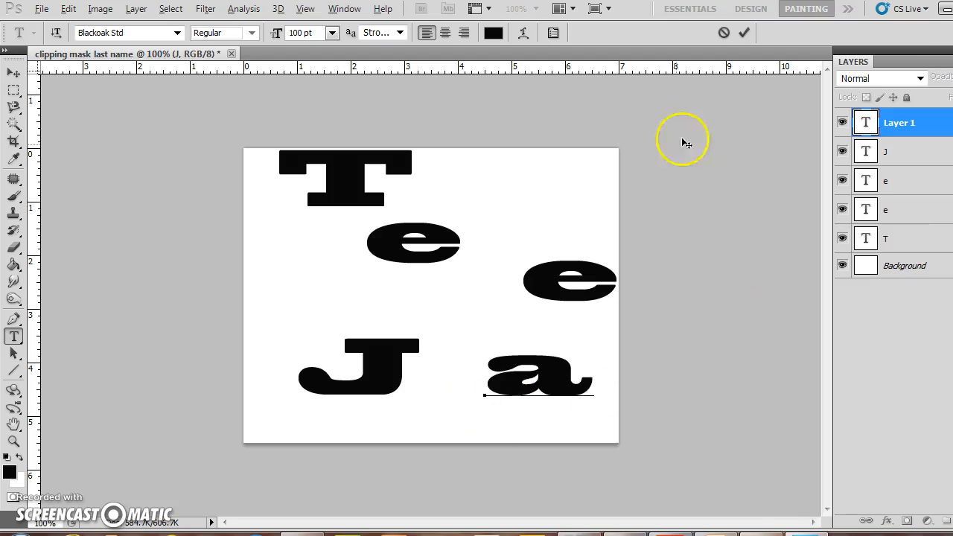
pyautogui.click(744, 32)
pyautogui.click(458, 313)
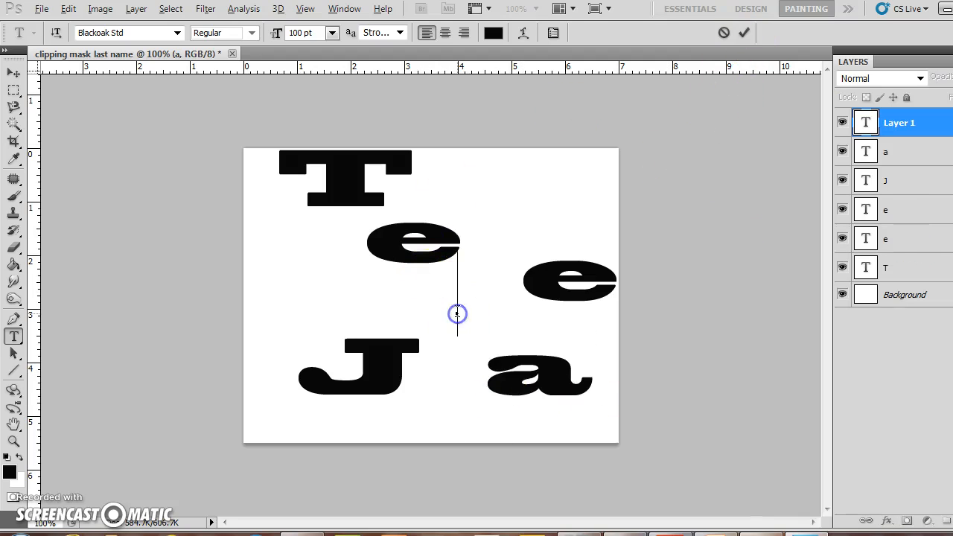
pyautogui.write('y')
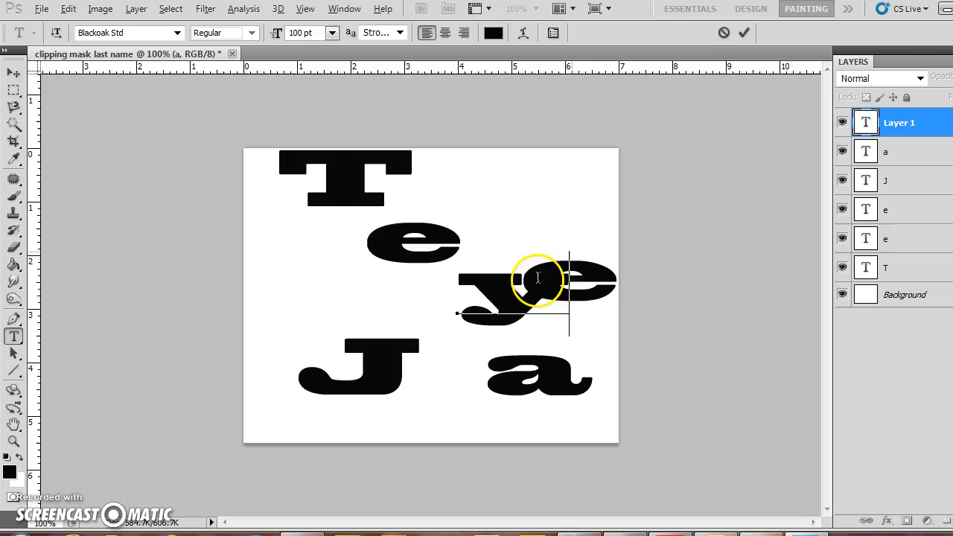
pyautogui.click(743, 32)
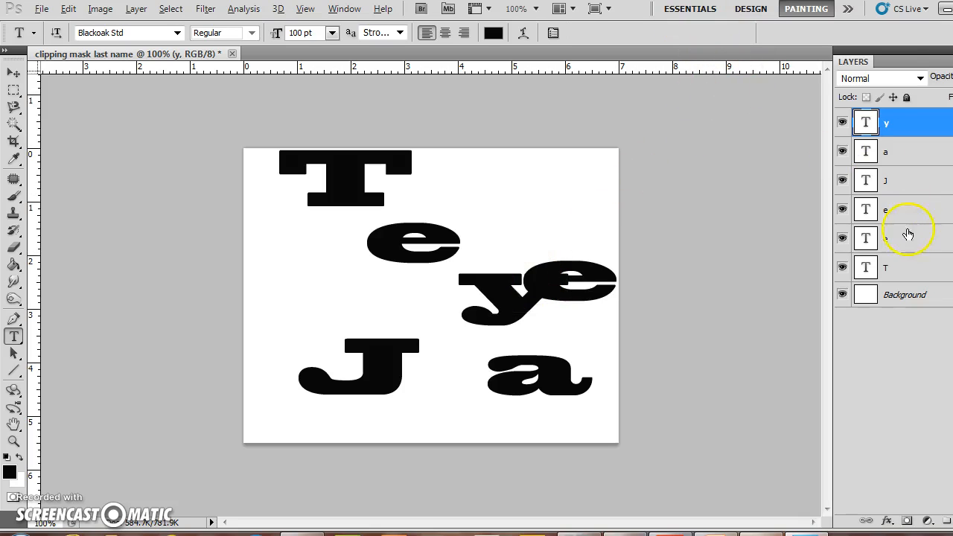
# - Move the "T" and first "e" down and towards the canvas's left side, and shift the second "e" left, clear of the right edge
pyautogui.click(895, 275)
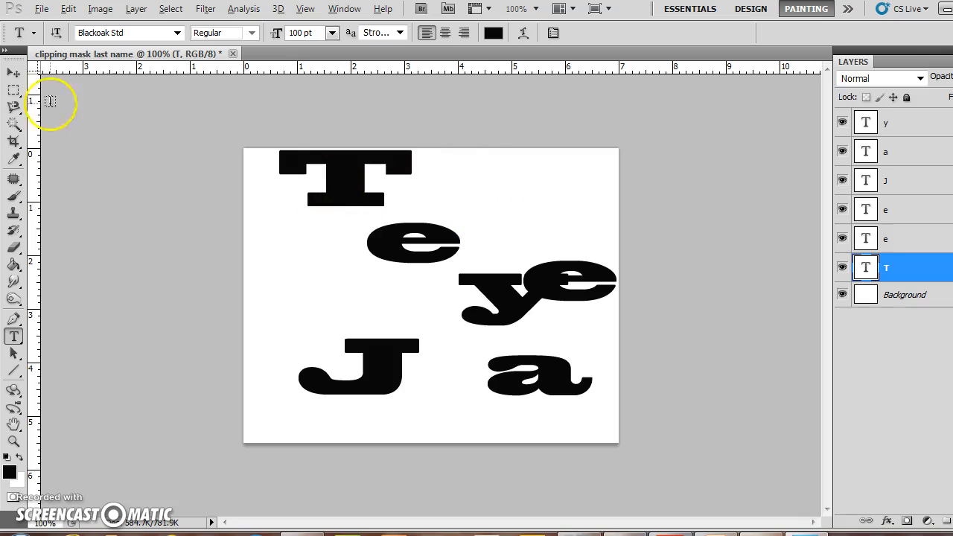
pyautogui.click(13, 73)
pyautogui.moveTo(325, 202); pyautogui.dragTo(299, 221)
pyautogui.click(937, 248)
pyautogui.moveTo(439, 266); pyautogui.dragTo(393, 272)
pyautogui.click(904, 213)
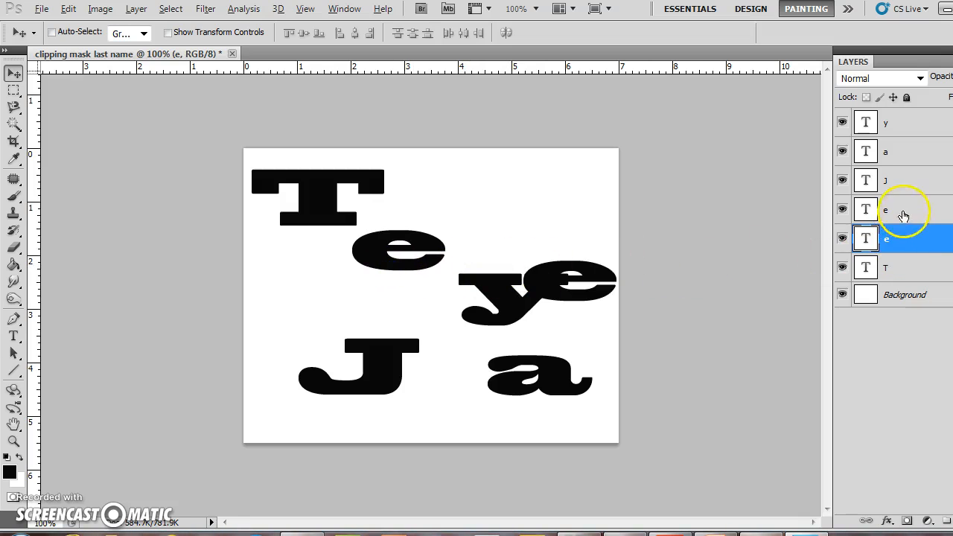
pyautogui.moveTo(567, 291); pyautogui.dragTo(516, 292)
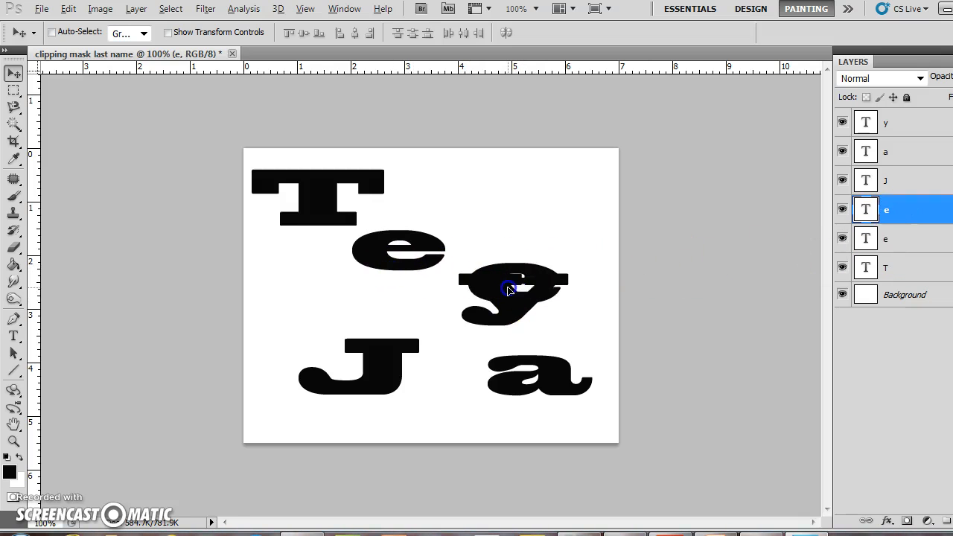
# - Arrange the "J", "a" and "y" layers in a row along the bottom of the canvas
pyautogui.click(932, 182)
pyautogui.moveTo(397, 347); pyautogui.dragTo(345, 385)
pyautogui.click(904, 157)
pyautogui.moveTo(499, 298); pyautogui.dragTo(387, 325)
pyautogui.click(901, 123)
pyautogui.moveTo(494, 315); pyautogui.dragTo(536, 419)
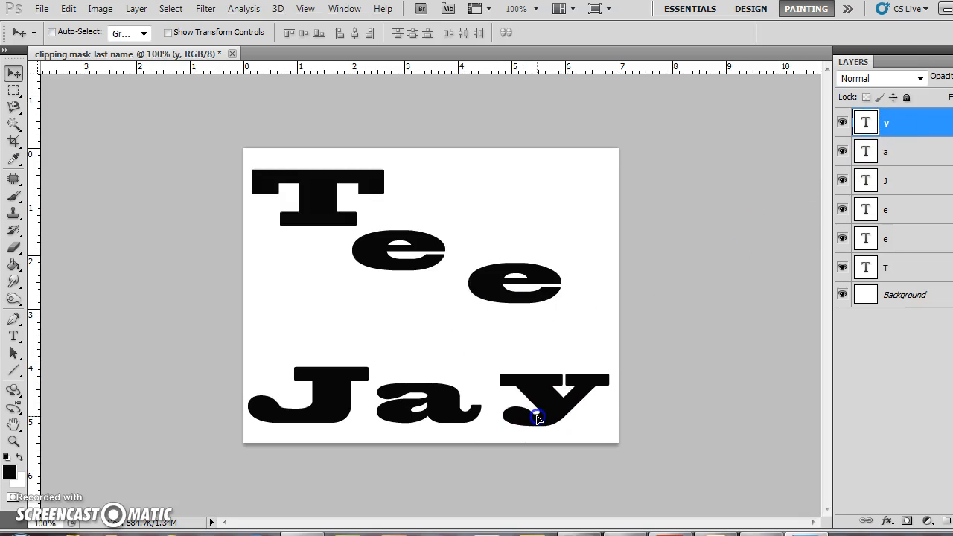
# - Nudge both "e" letters slightly right to space them evenly along the diagonal below the "T"
pyautogui.click(919, 238)
pyautogui.moveTo(385, 258); pyautogui.dragTo(400, 260)
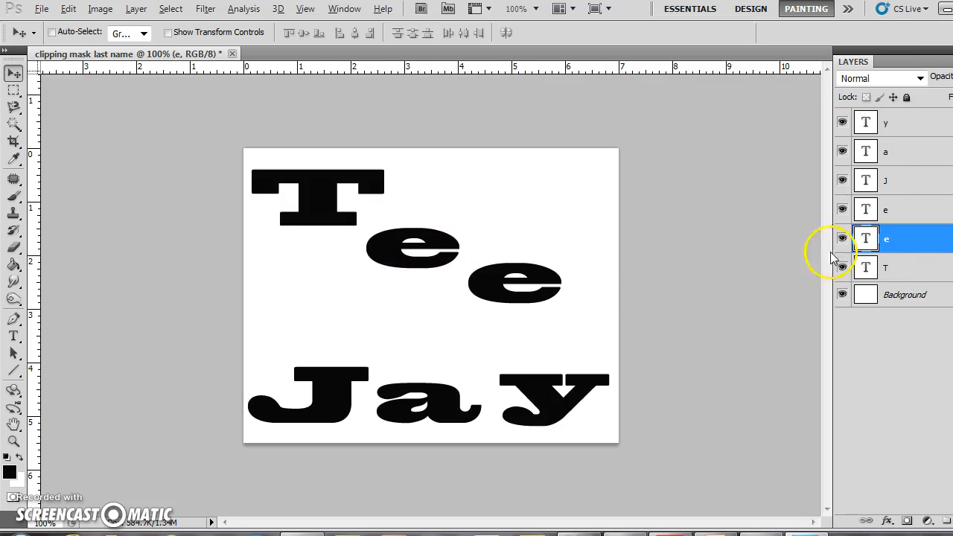
pyautogui.click(920, 216)
pyautogui.moveTo(494, 292); pyautogui.dragTo(511, 294)
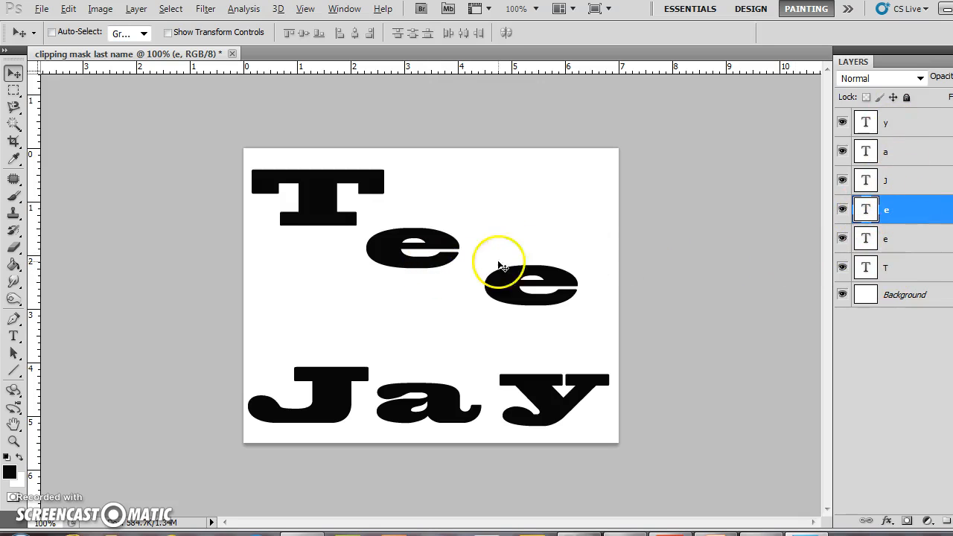
pyautogui.click(935, 237)
pyautogui.moveTo(414, 257); pyautogui.dragTo(423, 259)
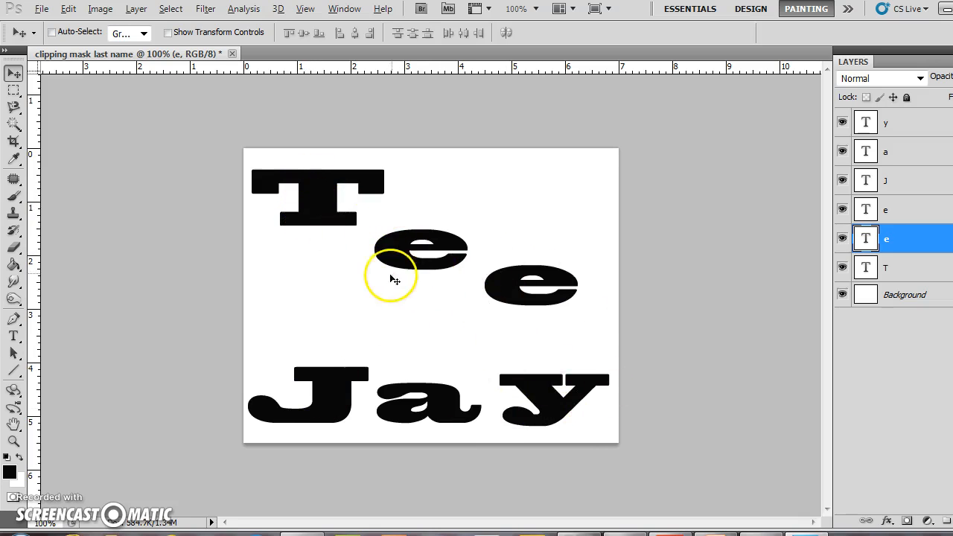
# - Switch to the browser's Google image results, preview the orange TJ hornet mascot picture and start saving it
pyautogui.click(302, 534)
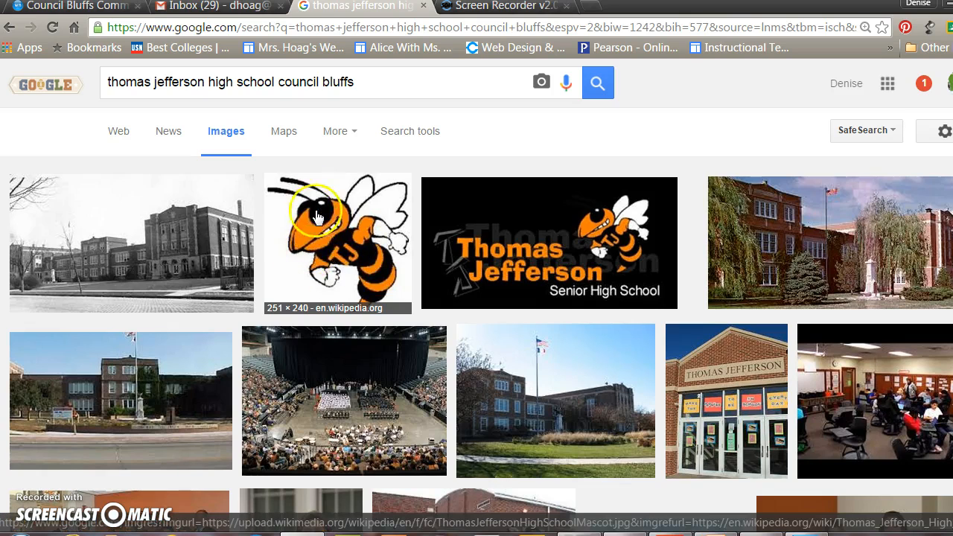
pyautogui.click(319, 252)
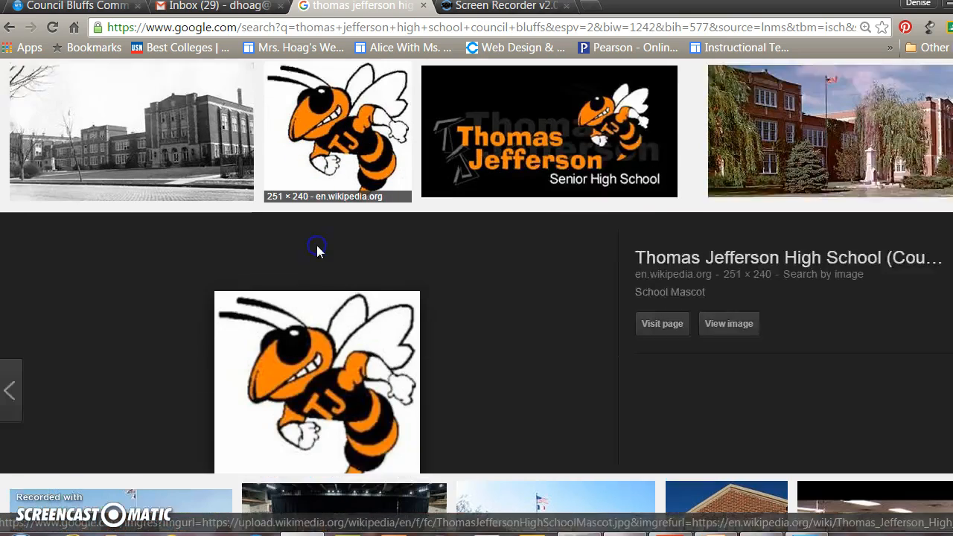
pyautogui.rightClick(337, 329)
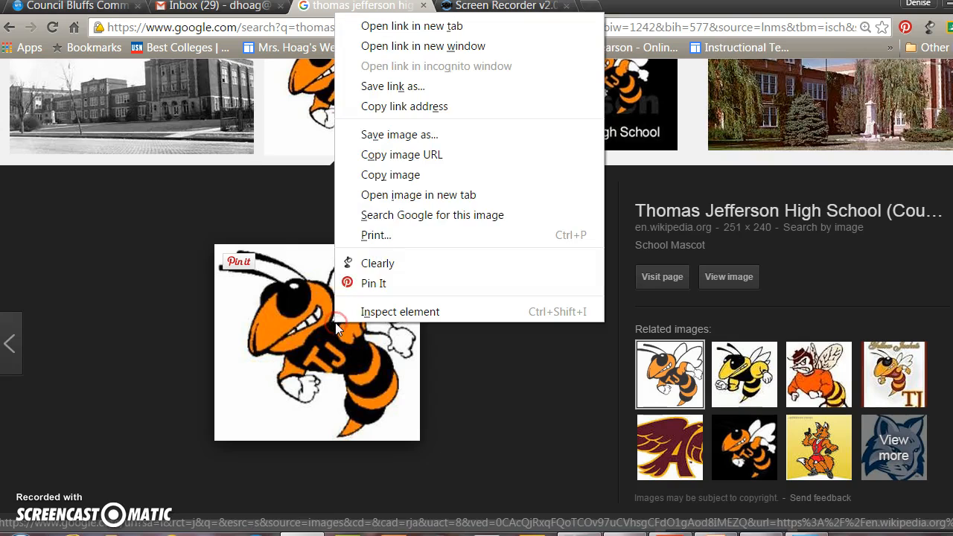
pyautogui.click(407, 141)
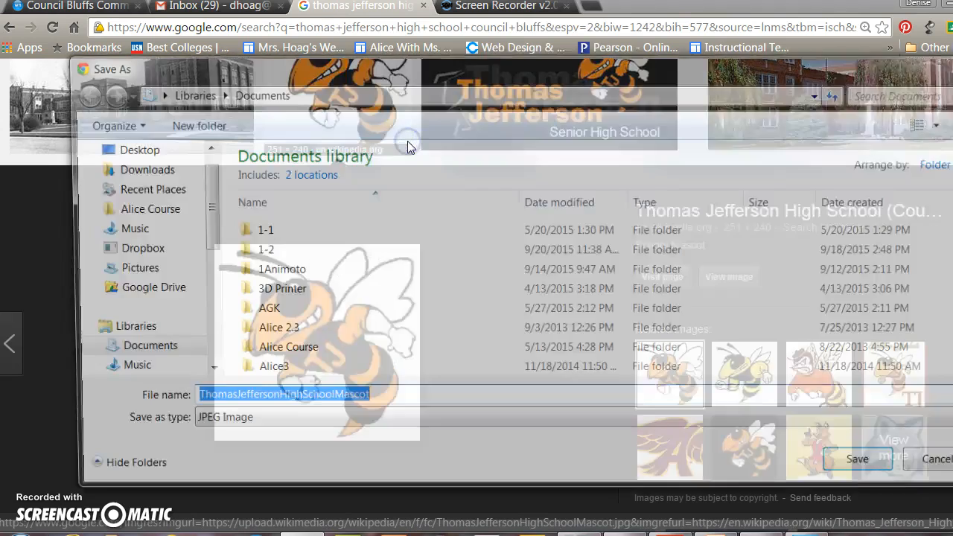
# - Save the mascot image as ThomasJeffersonHighSchoolMascot in a new folder named "clipping mask" inside the Pictures library
pyautogui.click(126, 269)
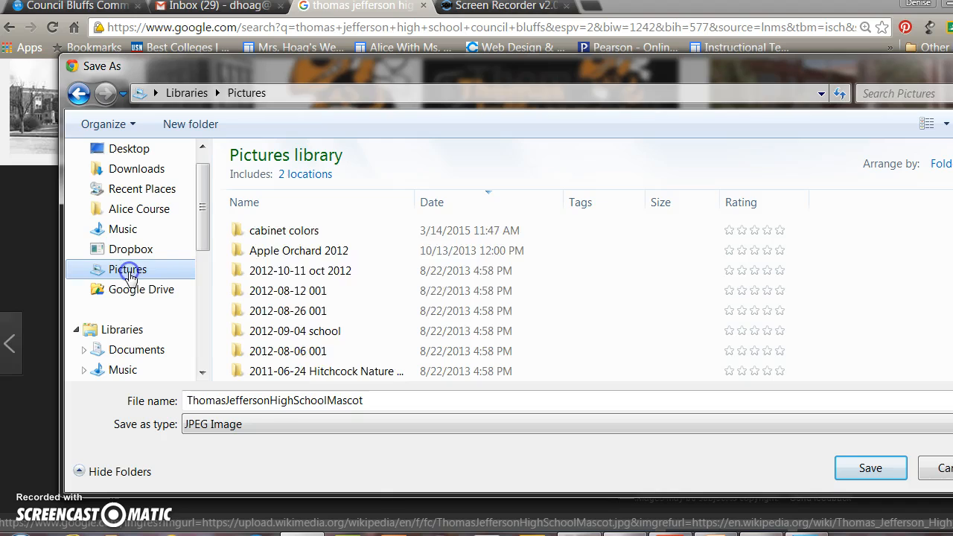
pyautogui.click(191, 127)
pyautogui.write('clipping mask')
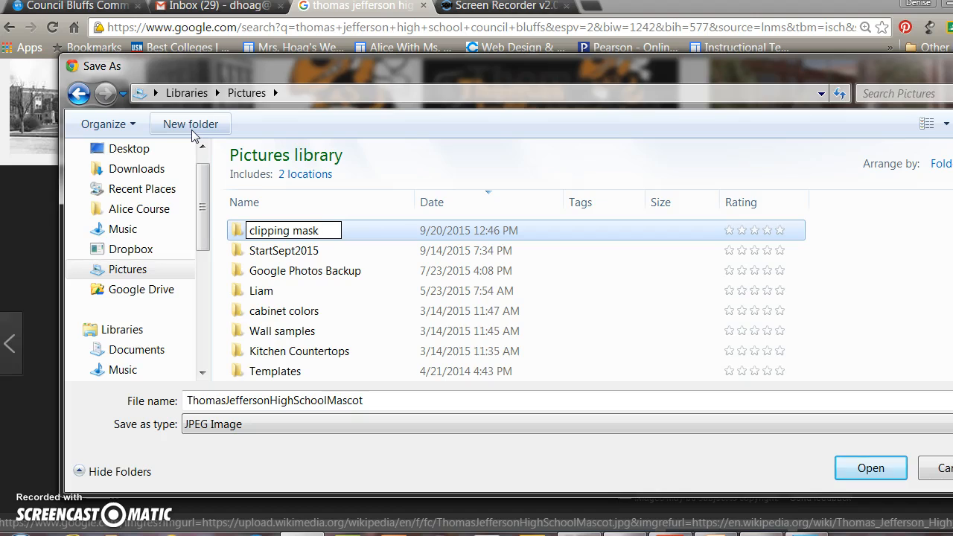
pyautogui.click(237, 231)
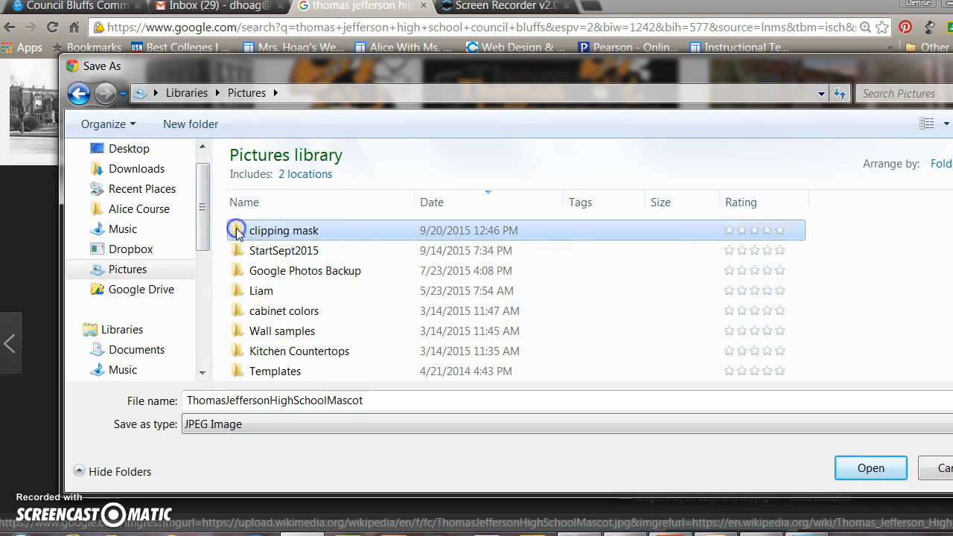
pyautogui.doubleClick(237, 231)
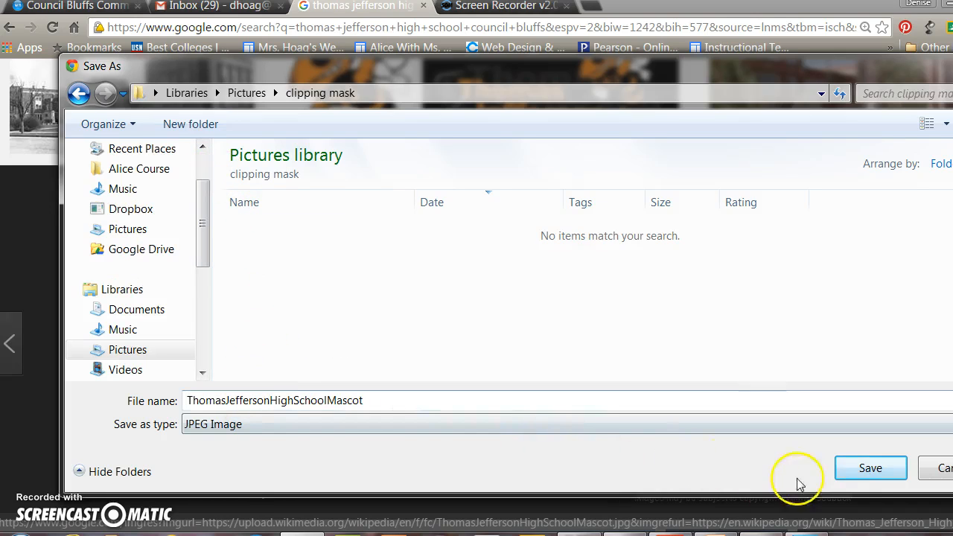
pyautogui.click(864, 469)
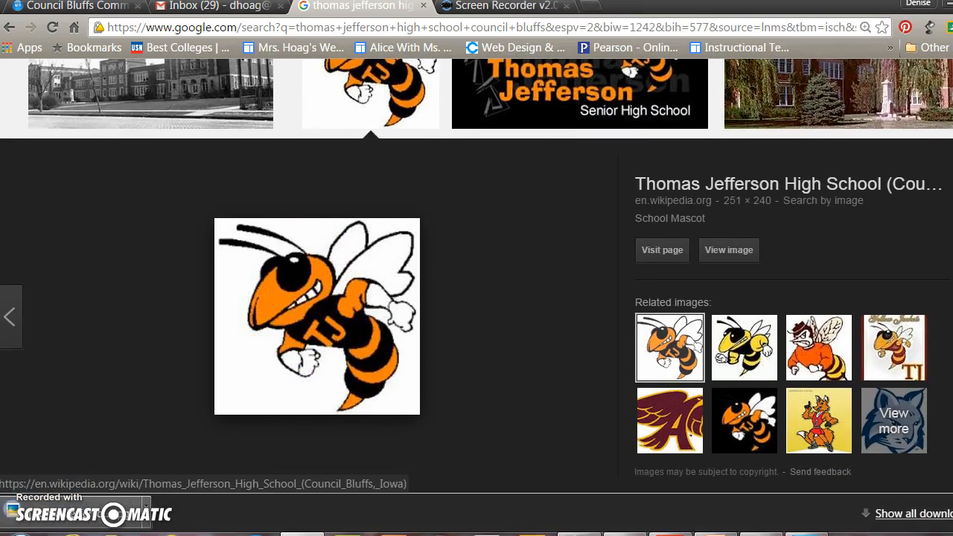
# - Find the street-view photo of the school building with the flagpole and save it as "tjbuilding" in the clipping mask folder
pyautogui.scroll(2, 476, 276)
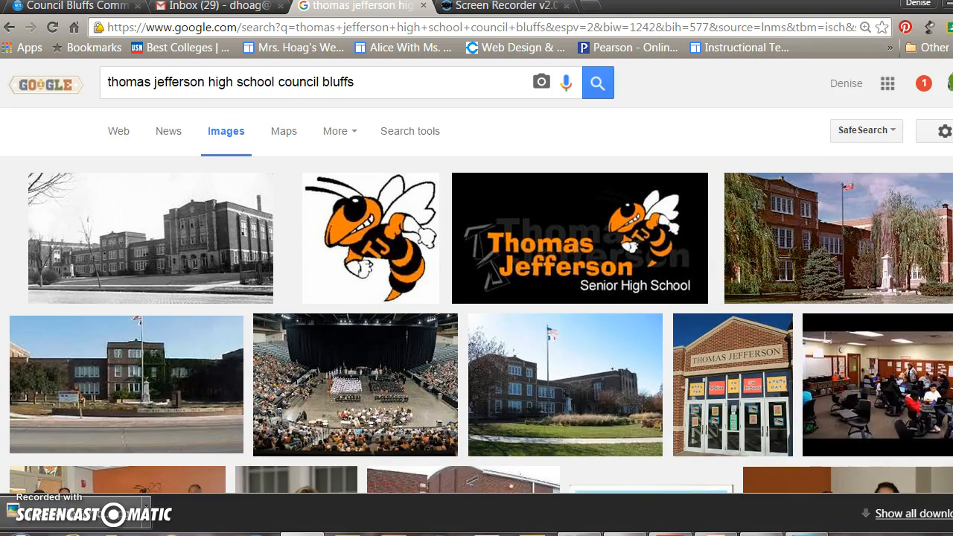
pyautogui.scroll(-3, 511, 368)
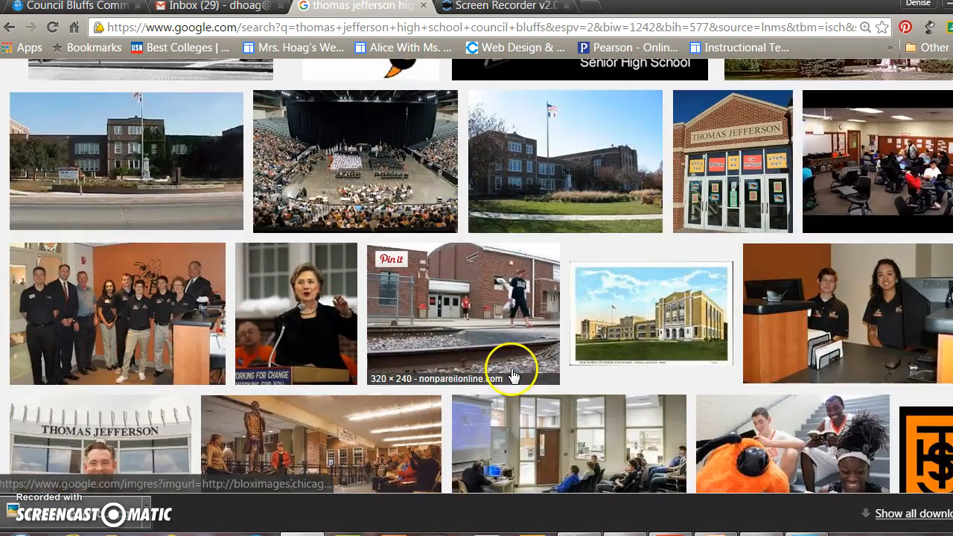
pyautogui.scroll(2, 485, 350)
pyautogui.click(72, 316)
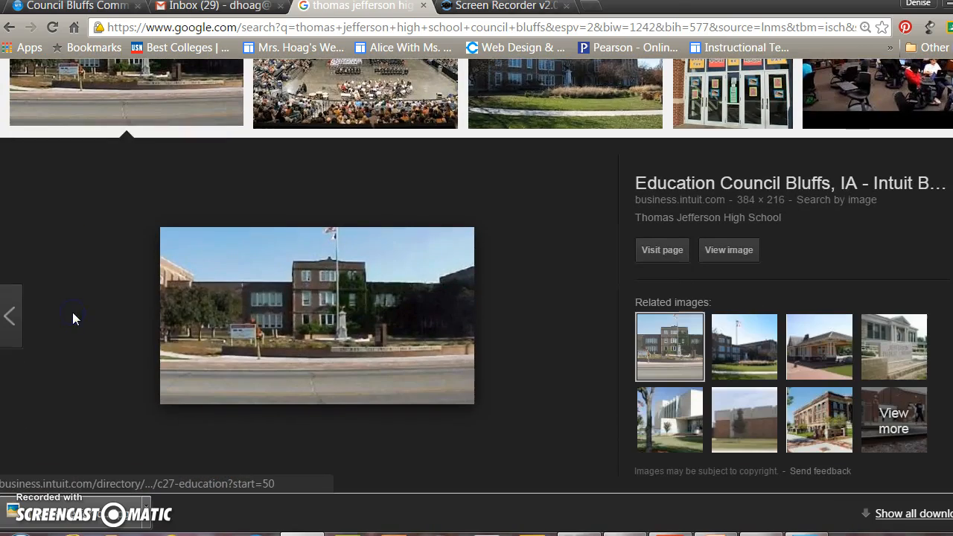
pyautogui.rightClick(308, 320)
pyautogui.click(390, 131)
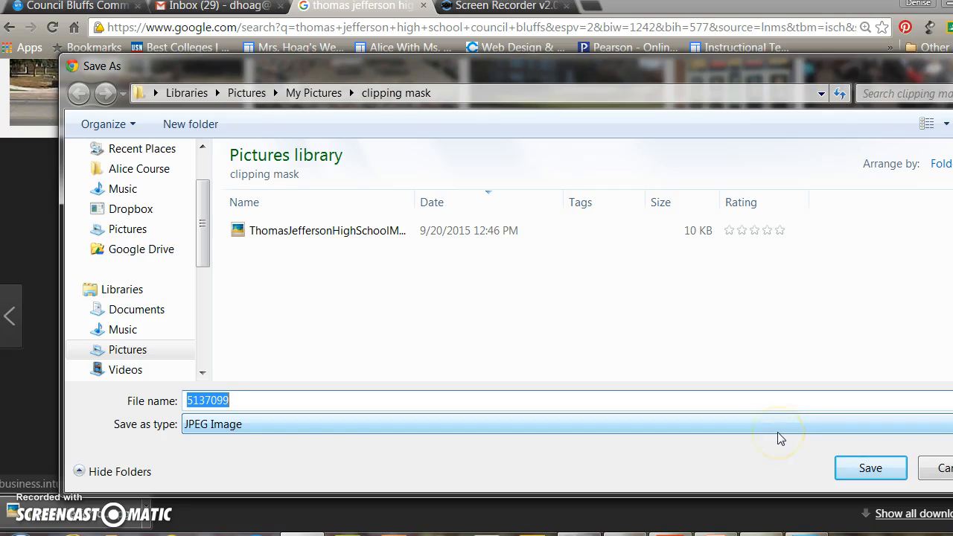
pyautogui.write('tjbuik')
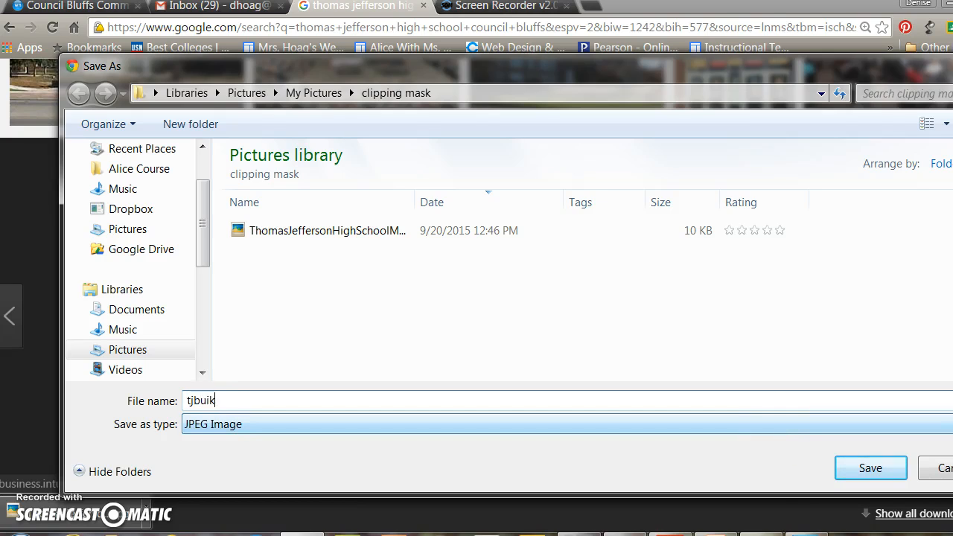
pyautogui.click(871, 468)
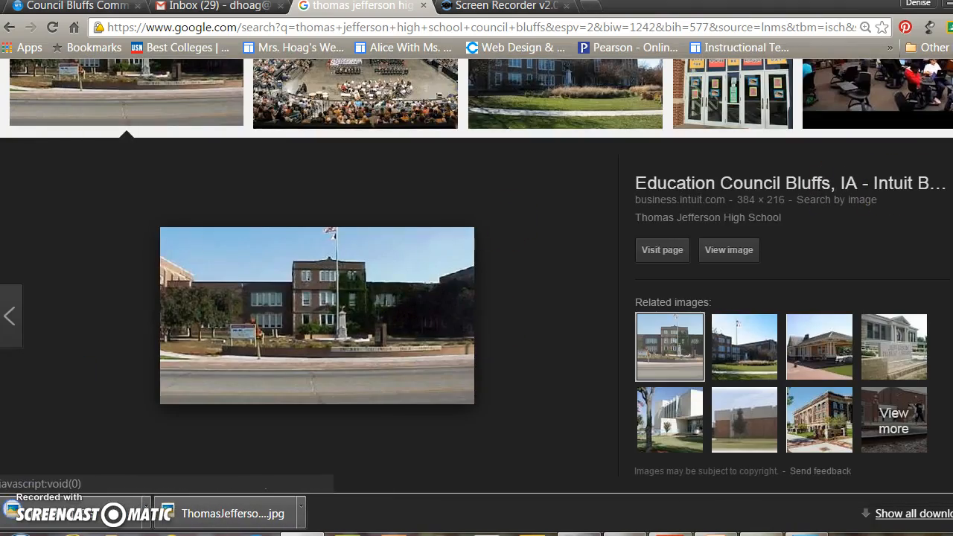
# - Find the photo of the orange and green soccer players, save it as "soccertj" in the clipping mask folder, and close its preview
pyautogui.click(951, 157)
pyautogui.scroll(-5, 477, 275)
pyautogui.scroll(-1, 659, 128)
pyautogui.scroll(1, 660, 127)
pyautogui.click(261, 166)
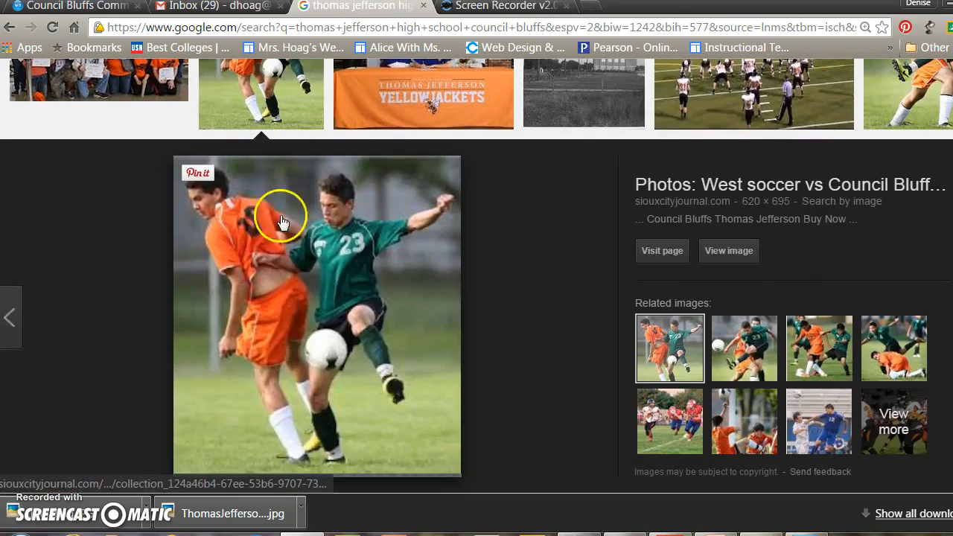
pyautogui.rightClick(272, 273)
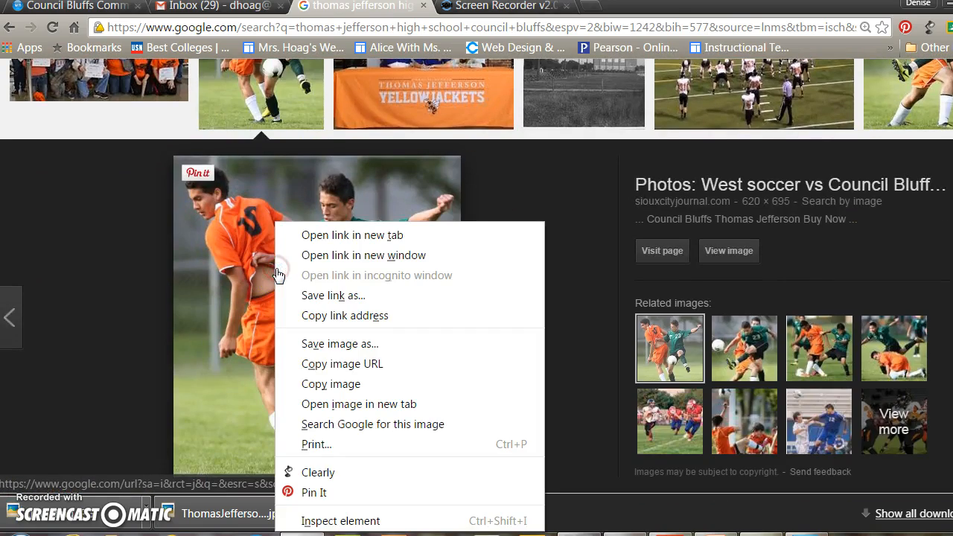
pyautogui.click(307, 345)
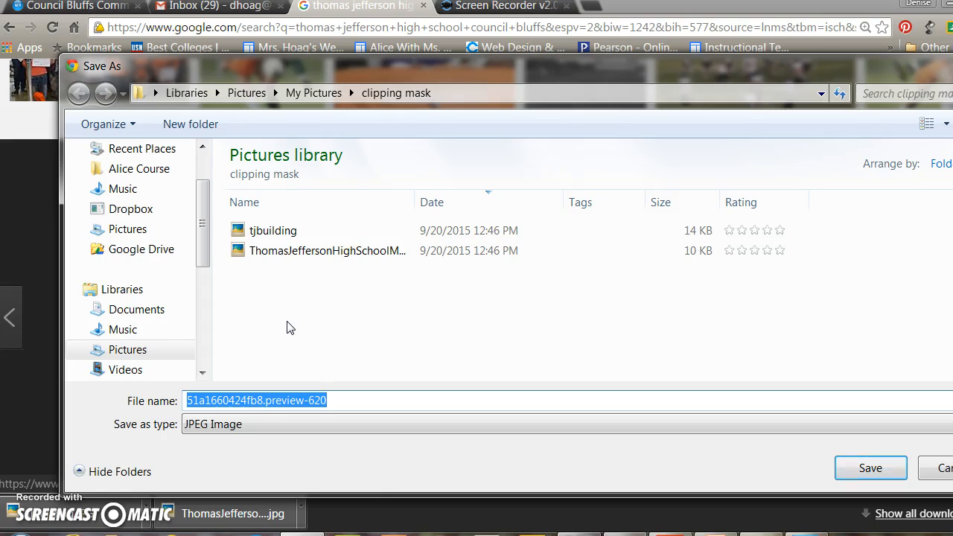
pyautogui.write('soccertj')
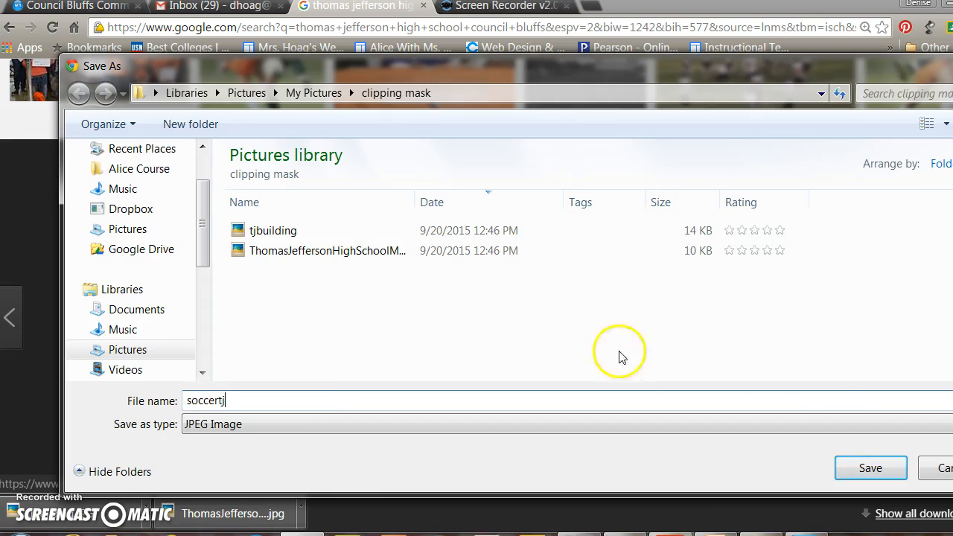
pyautogui.click(856, 467)
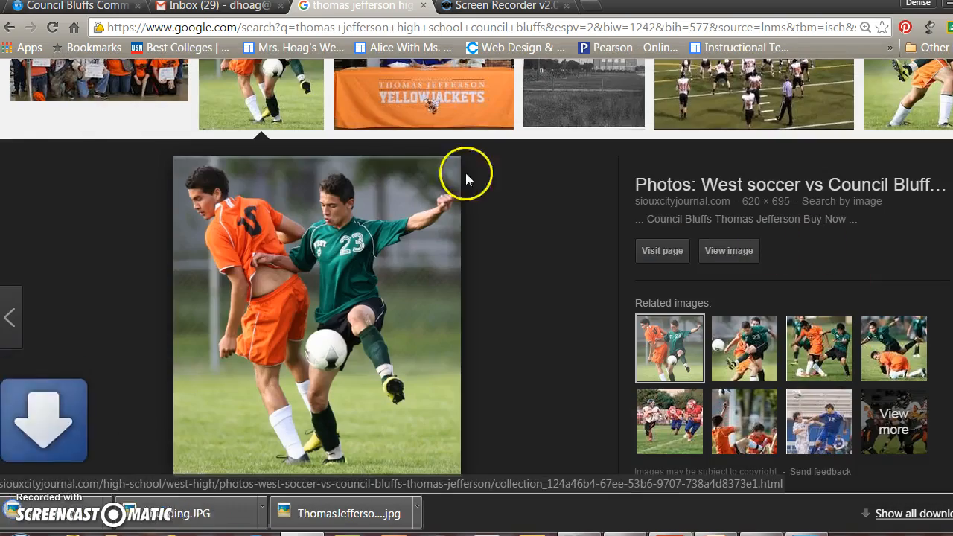
pyautogui.click(952, 158)
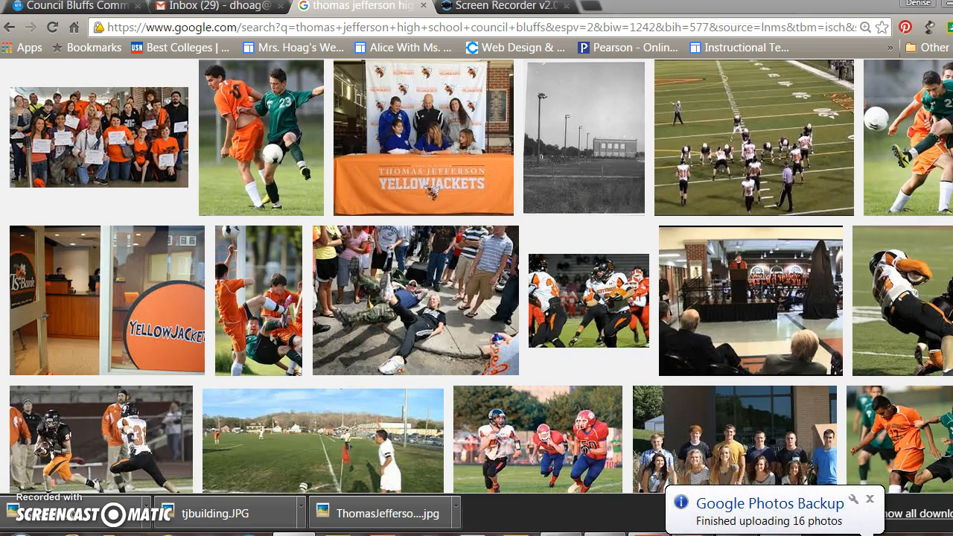
# - Switch back to Photoshop and open the ThomasJeffersonHighSchoolMascot image from the clipping mask folder
pyautogui.click(646, 535)
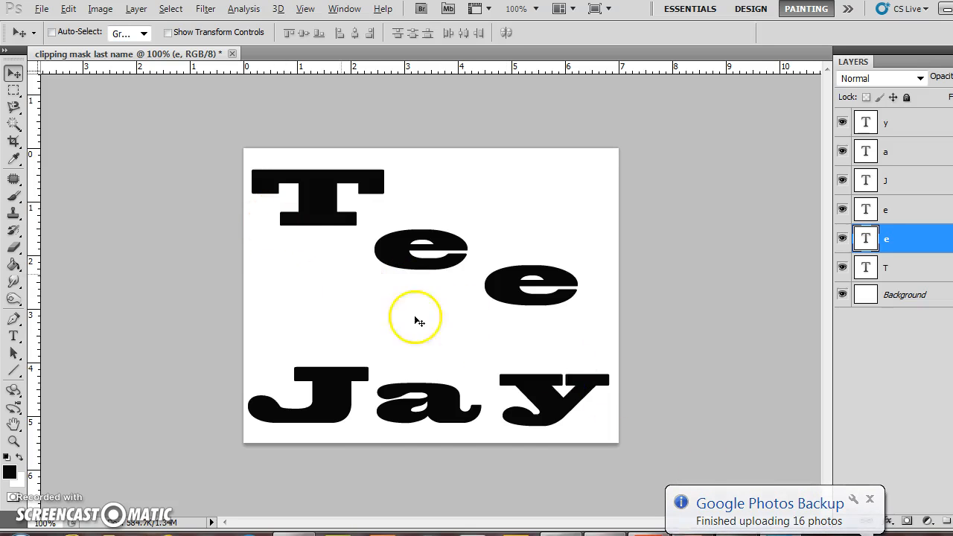
pyautogui.click(42, 11)
pyautogui.click(71, 25)
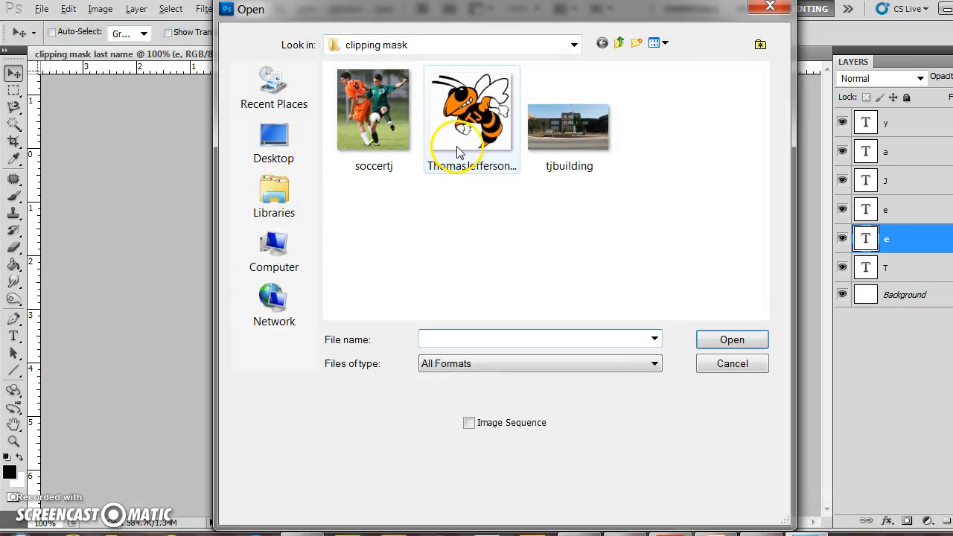
pyautogui.click(460, 153)
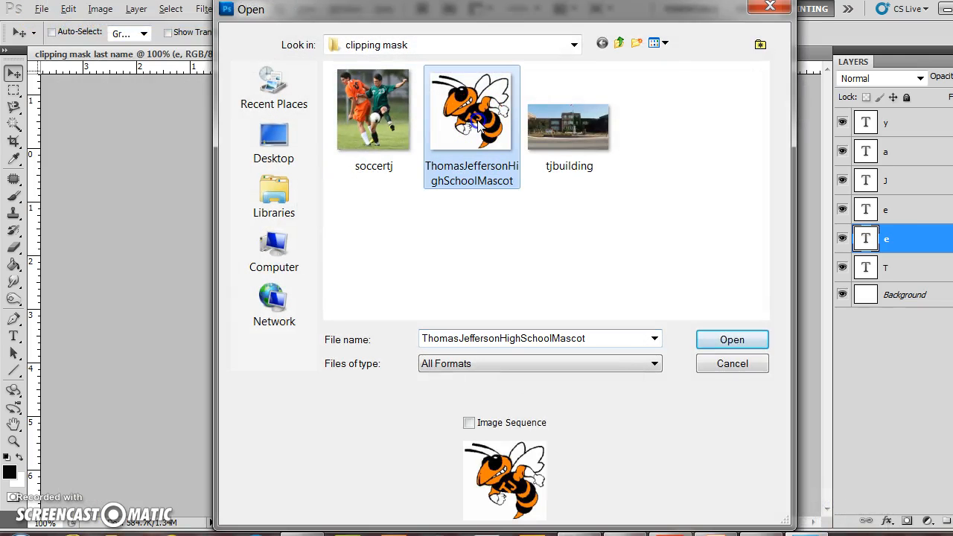
pyautogui.click(729, 339)
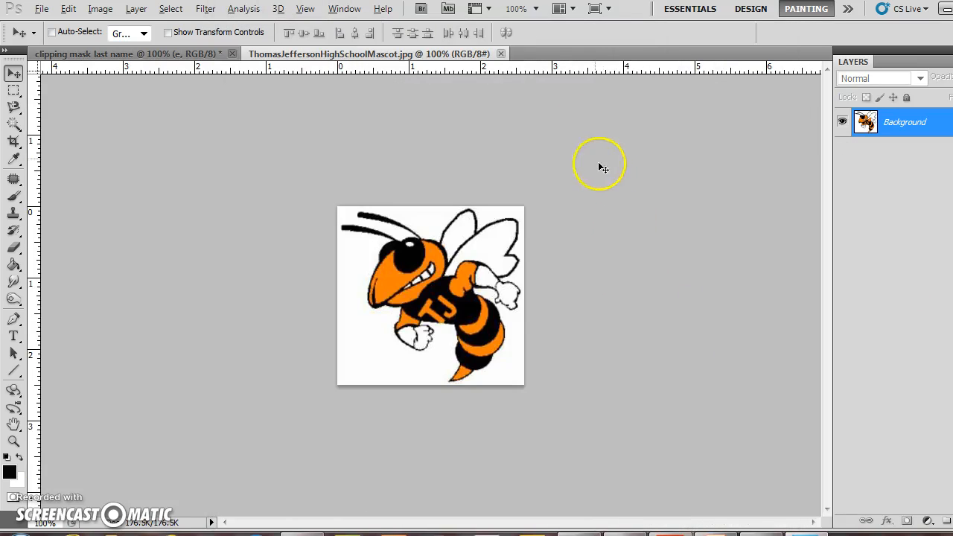
# - Arrange the two documents side by side and copy the mascot image into the letter composition, above the first "e" layer
pyautogui.click(573, 9)
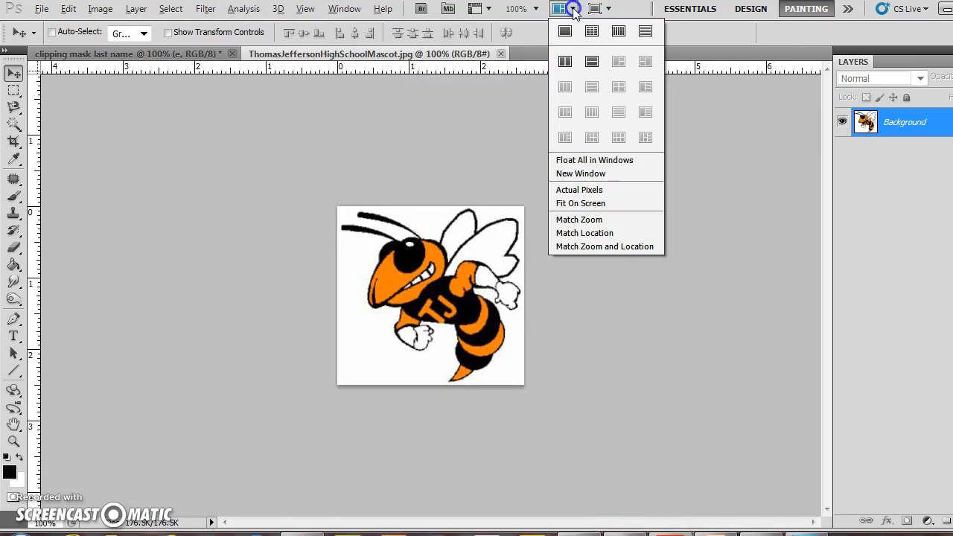
pyautogui.click(565, 61)
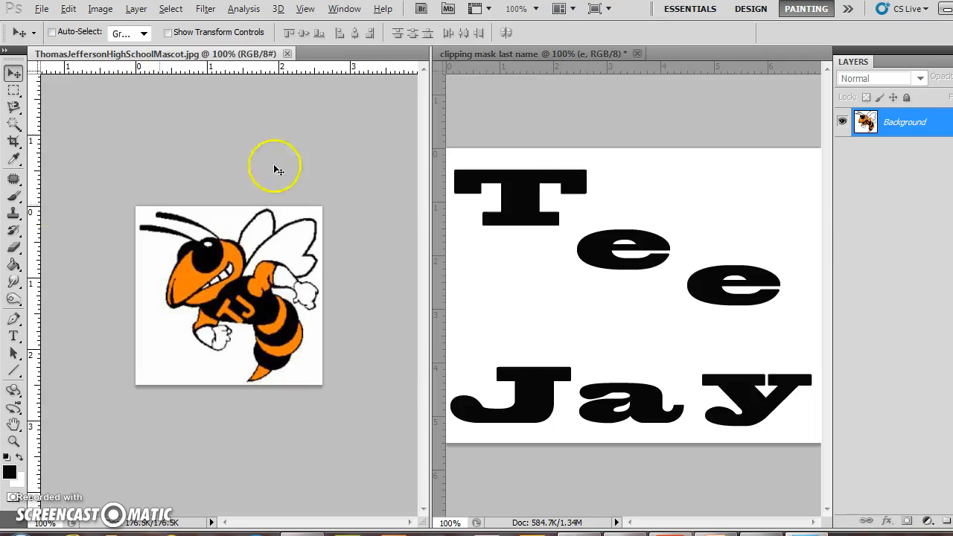
pyautogui.moveTo(162, 250); pyautogui.dragTo(570, 270)
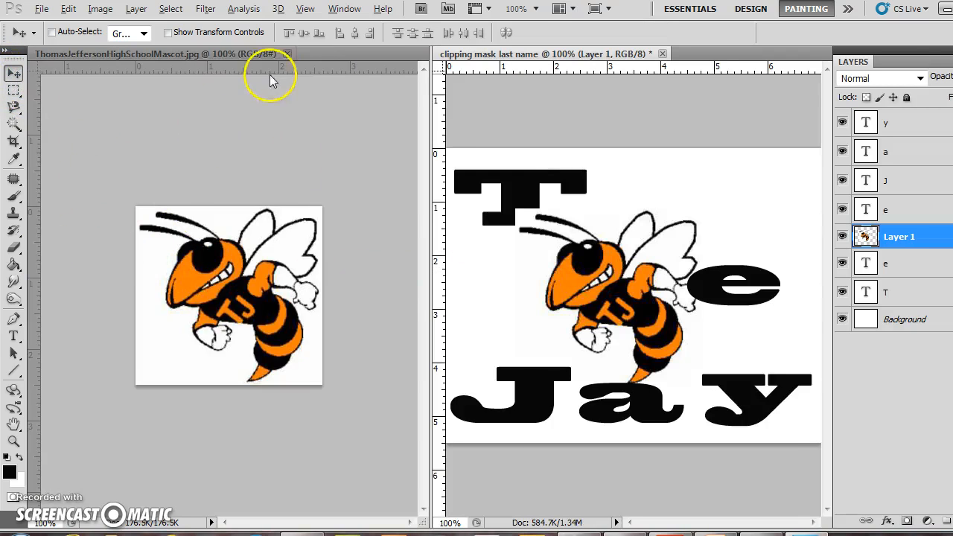
# - Close the source mascot document and delete the white background around the copied mascot using the Magic Wand tool
pyautogui.click(287, 54)
pyautogui.moveTo(412, 281); pyautogui.dragTo(327, 197)
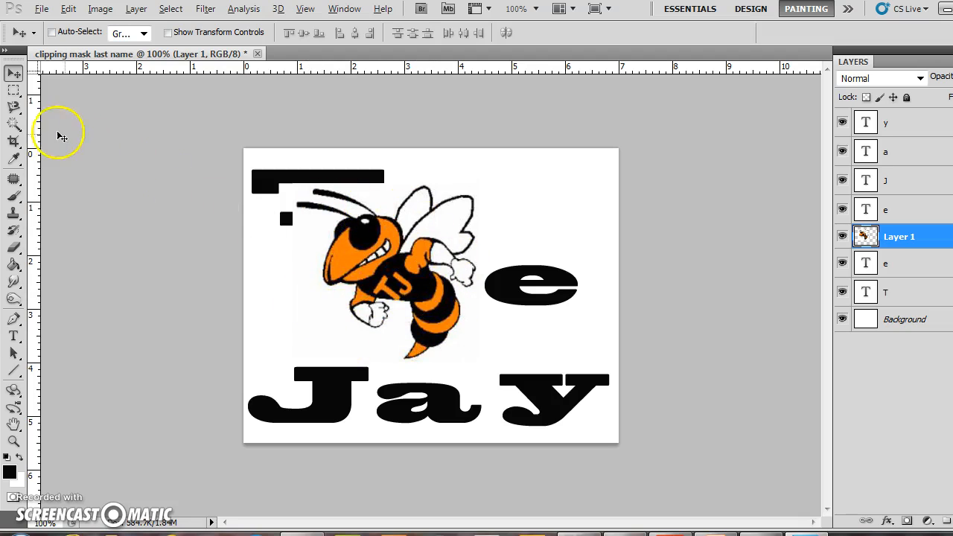
pyautogui.click(15, 124)
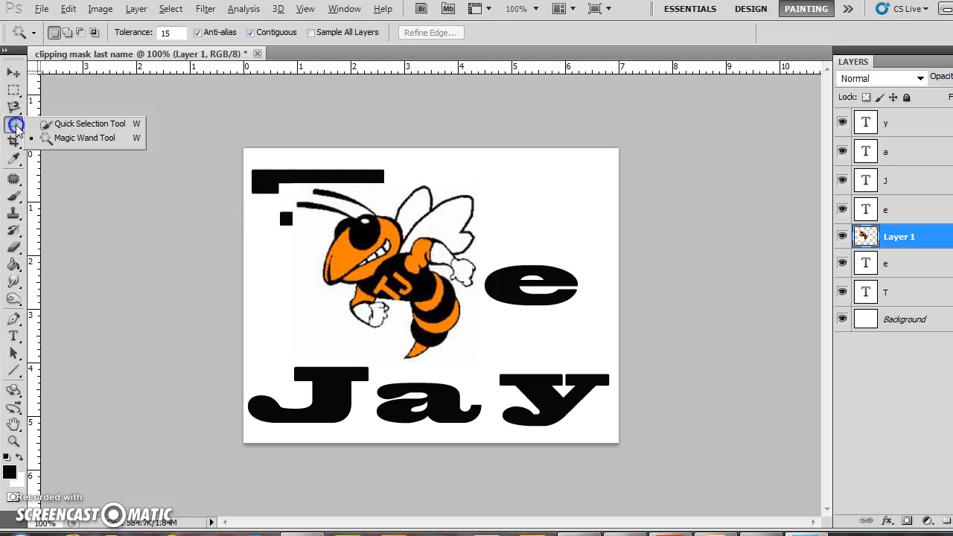
pyautogui.click(60, 139)
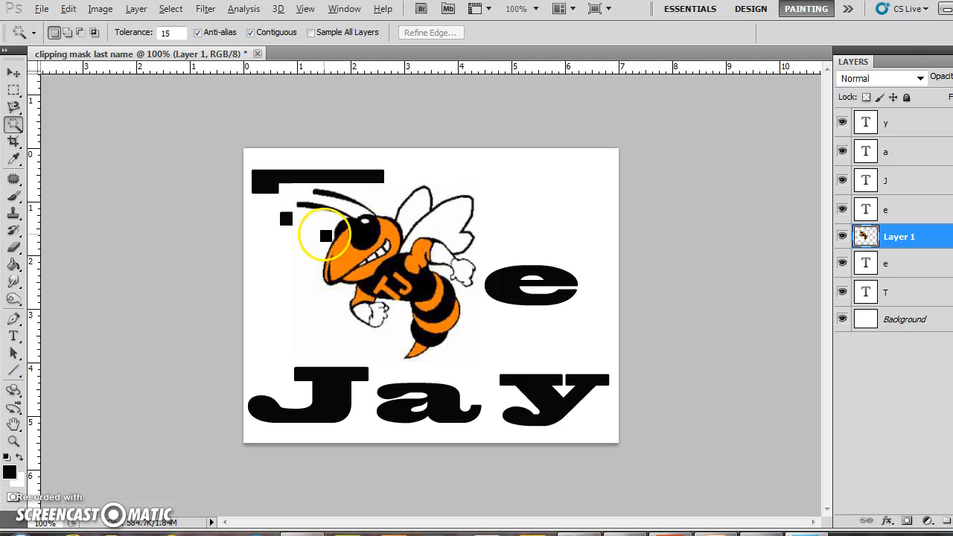
pyautogui.click(326, 237)
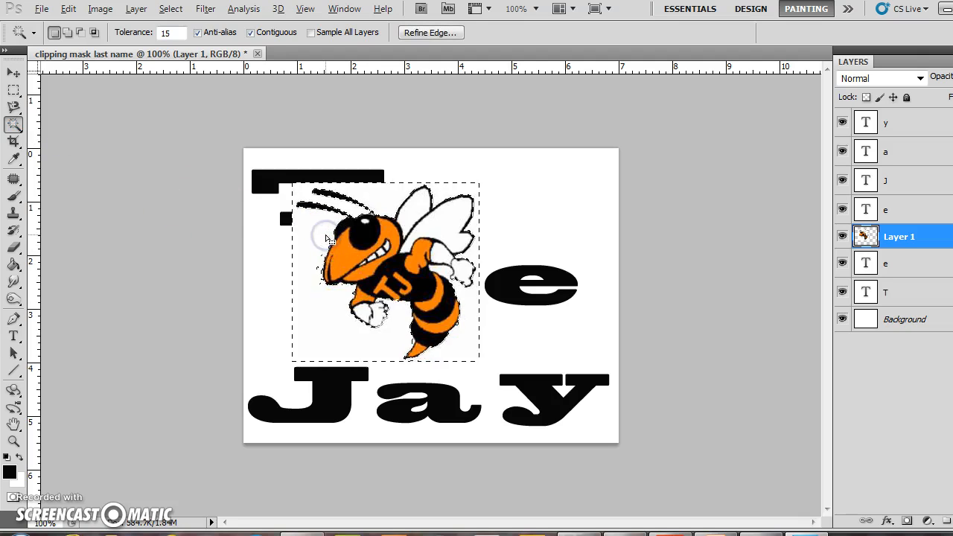
pyautogui.press('Delete')
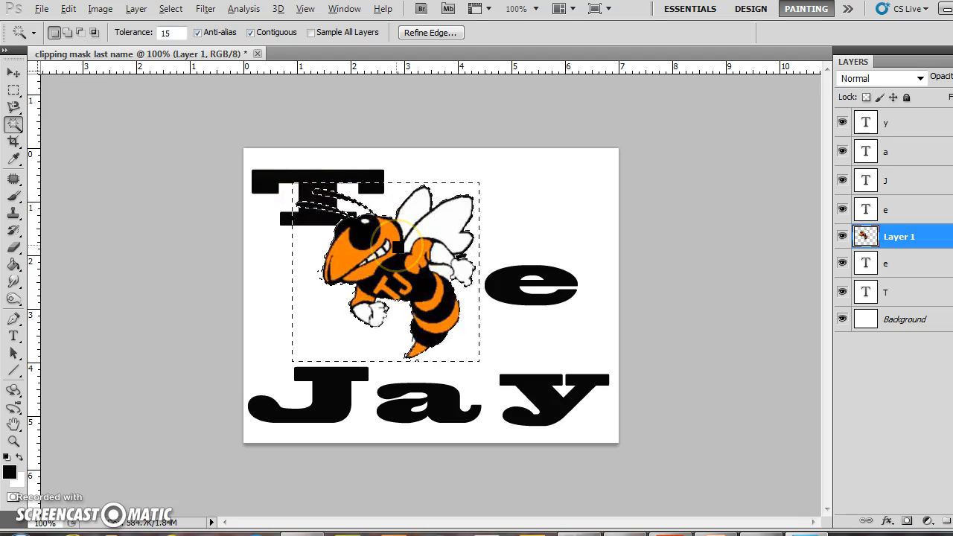
pyautogui.press('Delete')
pyautogui.hotkey('ctrl', 'd')
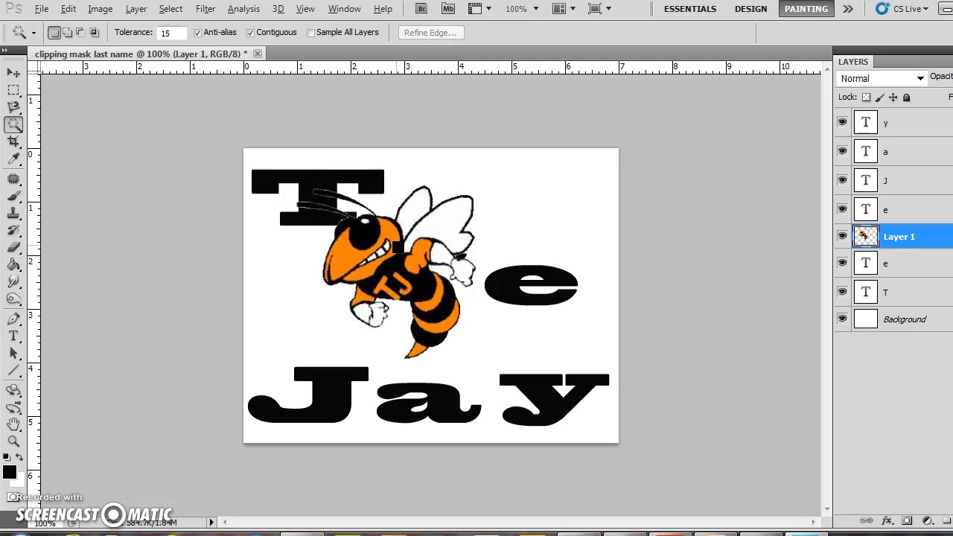
# - Move the mascot over the letter T and scale it to about 82% width and 61% height to cover the letter
pyautogui.click(13, 72)
pyautogui.moveTo(320, 241); pyautogui.dragTo(301, 192)
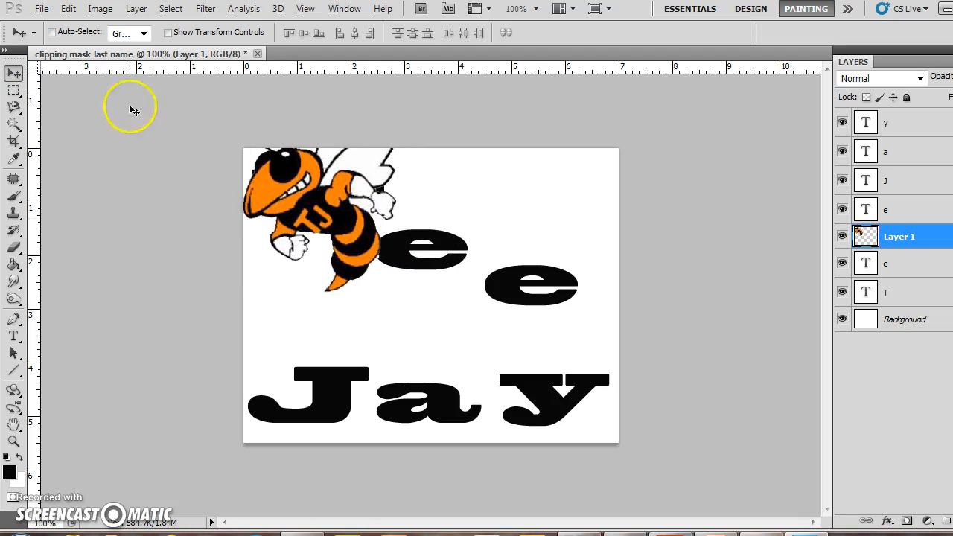
pyautogui.click(68, 10)
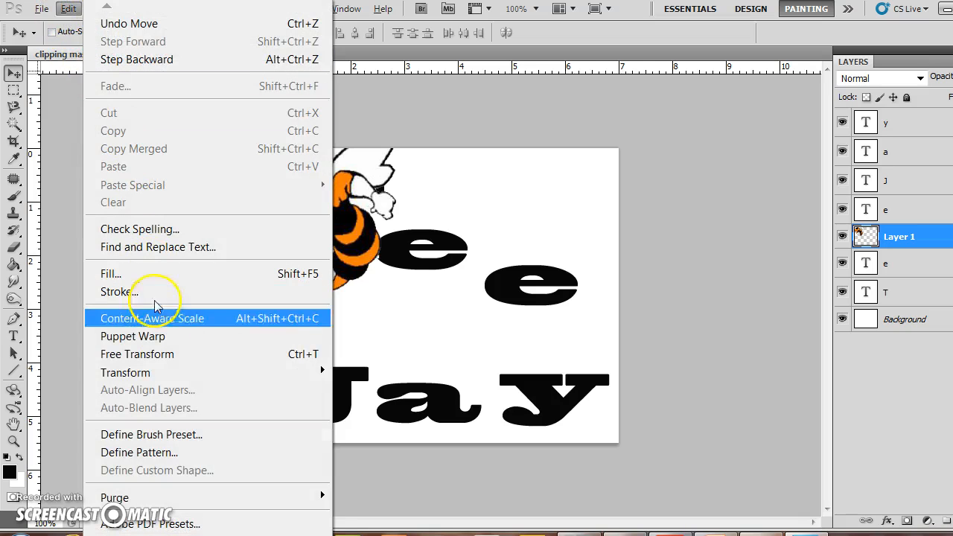
pyautogui.moveTo(227, 375)
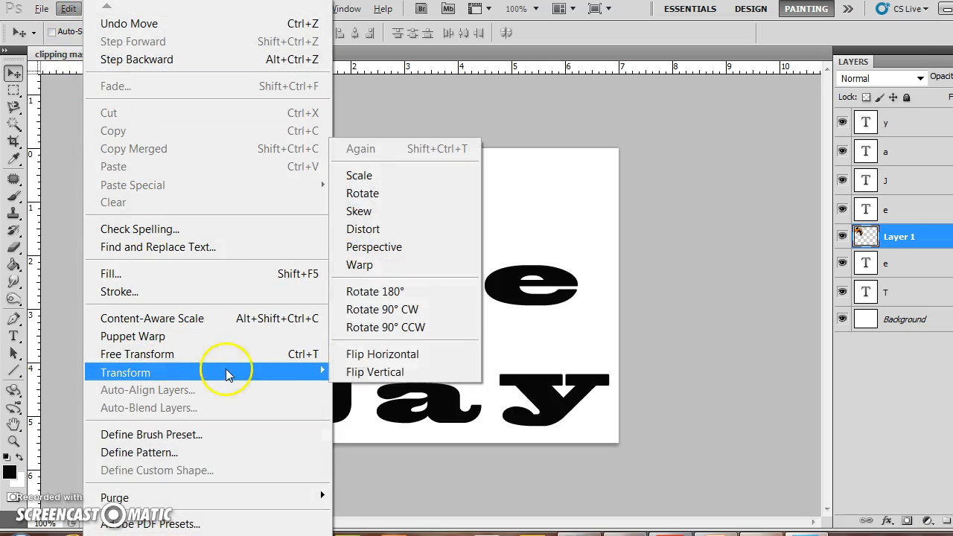
pyautogui.click(401, 176)
pyautogui.moveTo(398, 296); pyautogui.dragTo(365, 255)
pyautogui.moveTo(365, 202); pyautogui.dragTo(382, 201)
pyautogui.moveTo(250, 200); pyautogui.dragTo(231, 200)
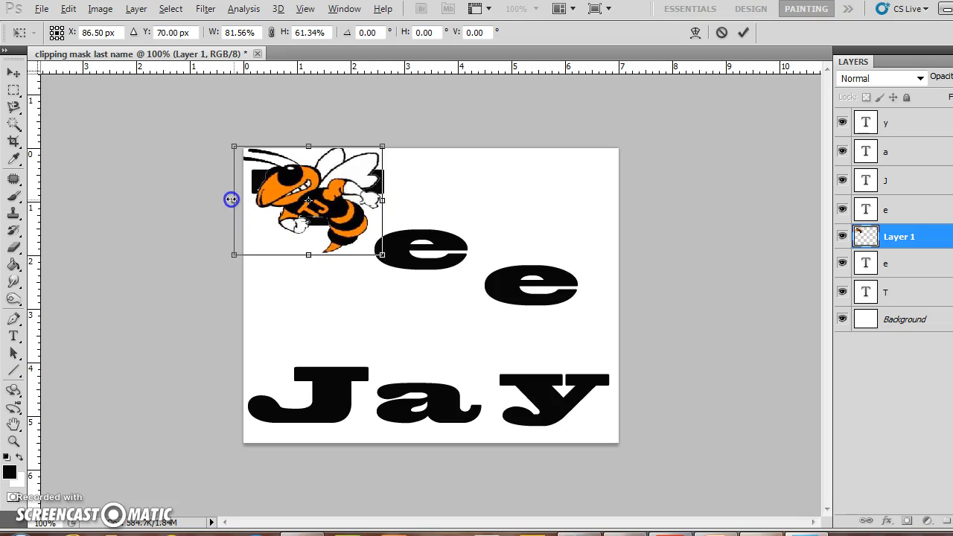
pyautogui.moveTo(302, 214); pyautogui.dragTo(296, 213)
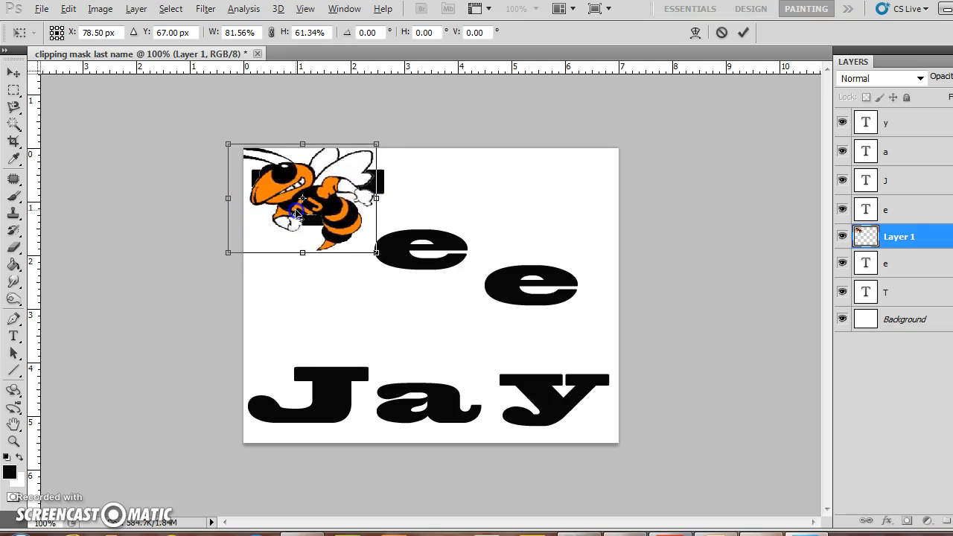
pyautogui.click(742, 34)
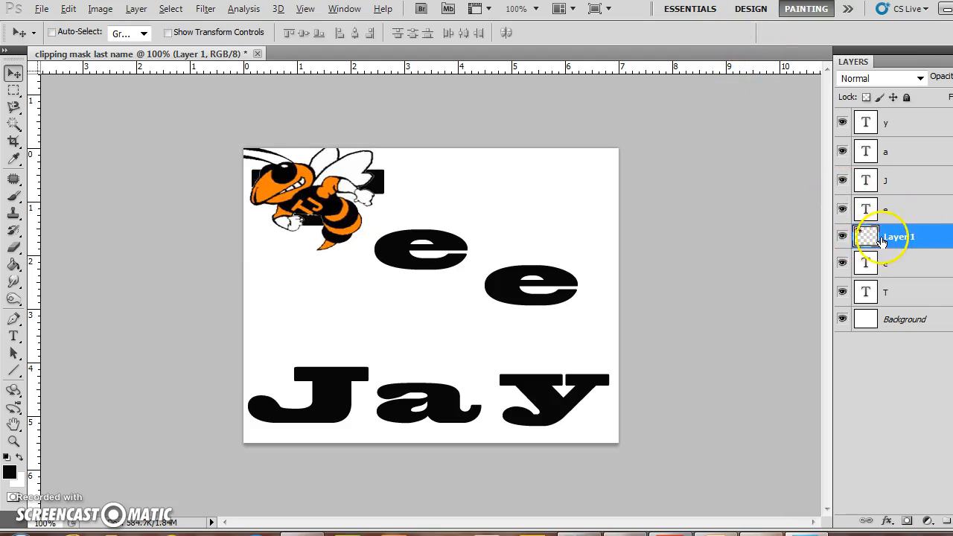
# - Place the mascot layer directly above the T layer, clip it to the T, and reposition the mascot inside the letter
pyautogui.moveTo(906, 238); pyautogui.dragTo(914, 281)
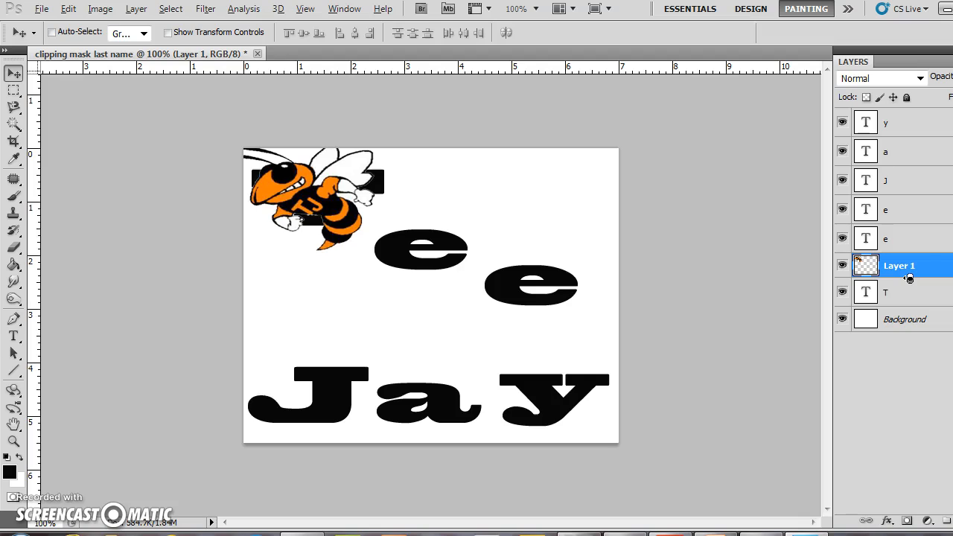
pyautogui.keyDown('alt'); pyautogui.click(910, 277); pyautogui.keyUp('alt')
pyautogui.moveTo(394, 181); pyautogui.dragTo(351, 225)
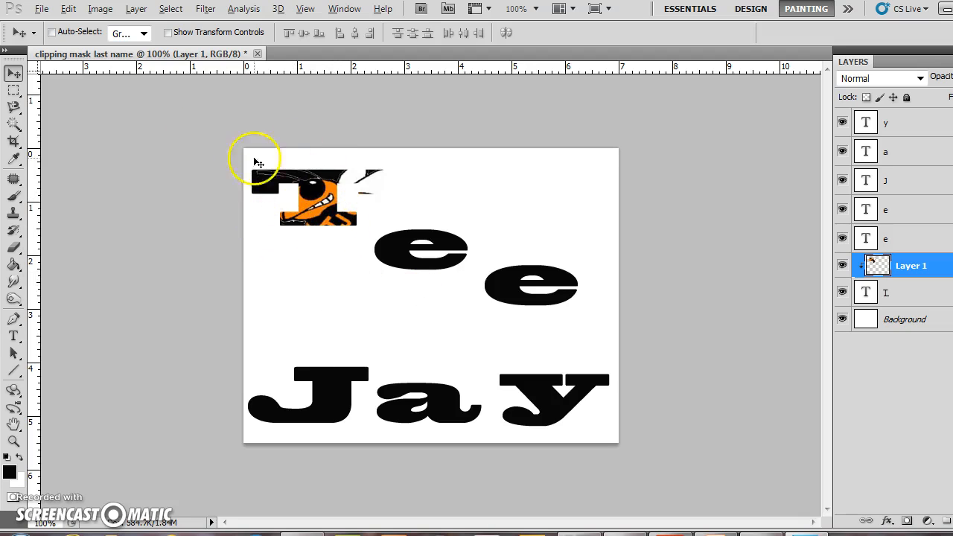
# - Open the soccertj image from the clipping mask folder
pyautogui.click(68, 9)
pyautogui.click(41, 9)
pyautogui.click(128, 25)
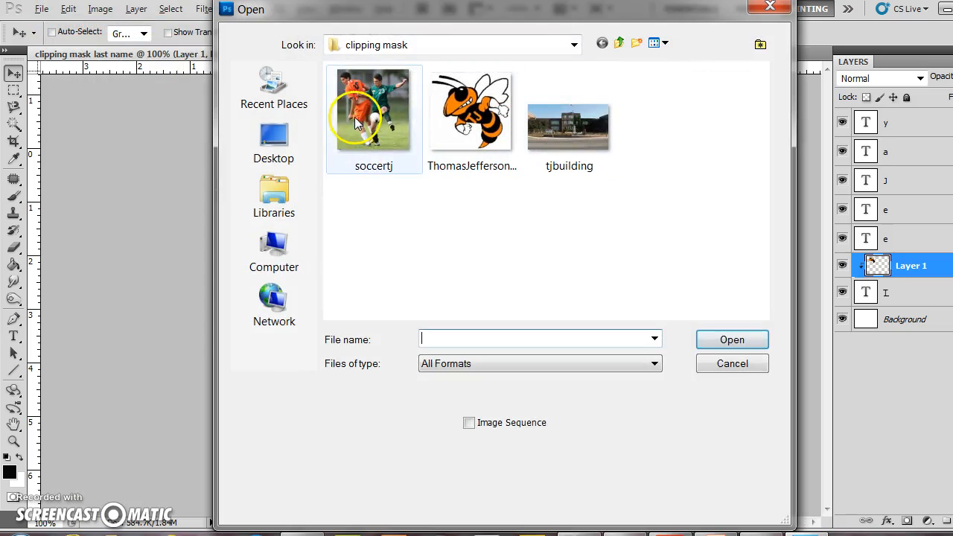
pyautogui.click(357, 116)
pyautogui.click(706, 341)
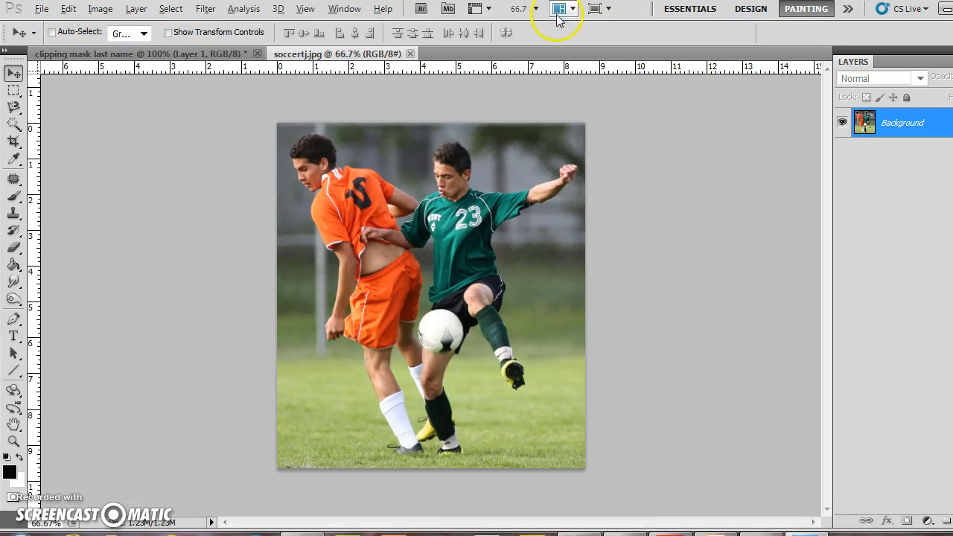
# - Tile the two documents side by side, copy the soccer photo into the letter composition, and close the source photo
pyautogui.click(560, 8)
pyautogui.click(565, 63)
pyautogui.moveTo(165, 214); pyautogui.dragTo(559, 246)
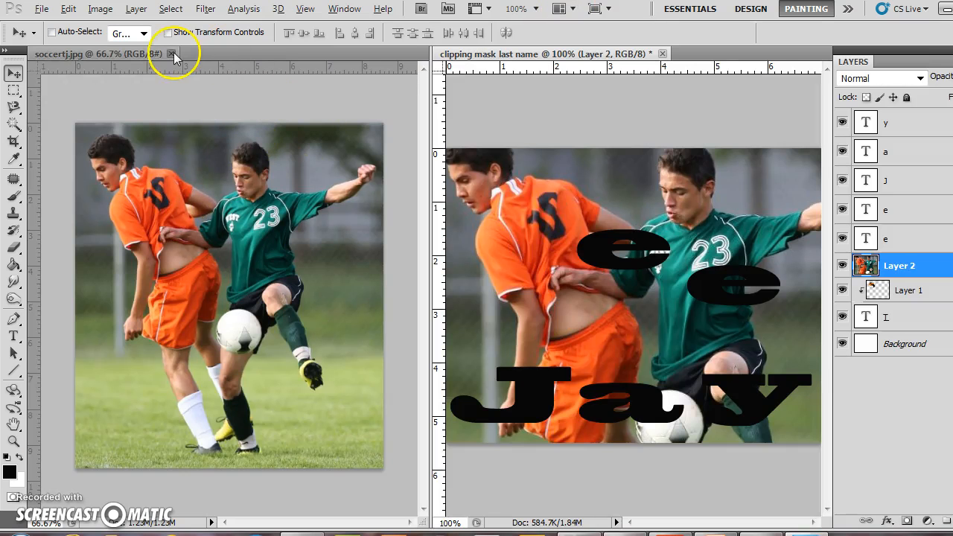
pyautogui.click(171, 54)
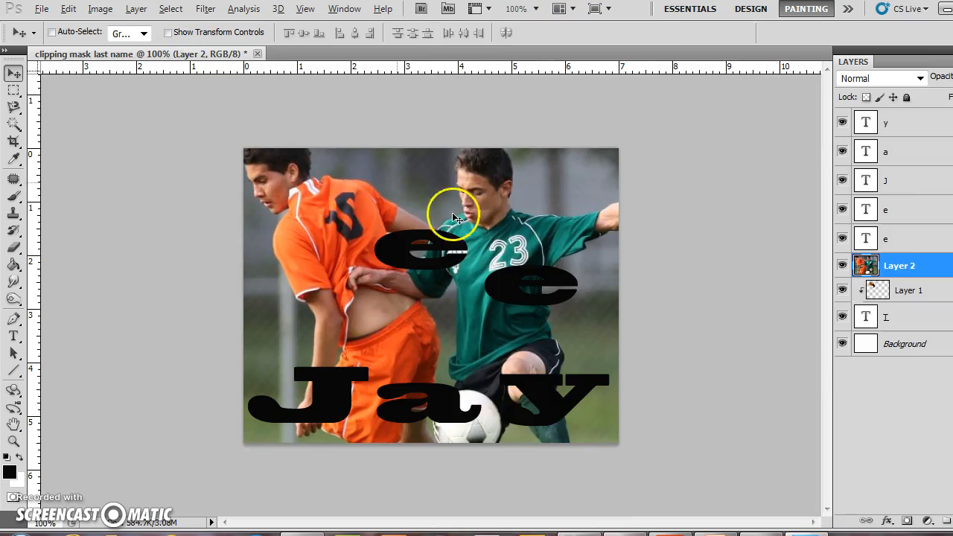
# - Scale the soccer photo down to about 15% width and 13% height and position it over the first "e"
pyautogui.click(68, 9)
pyautogui.moveTo(203, 376)
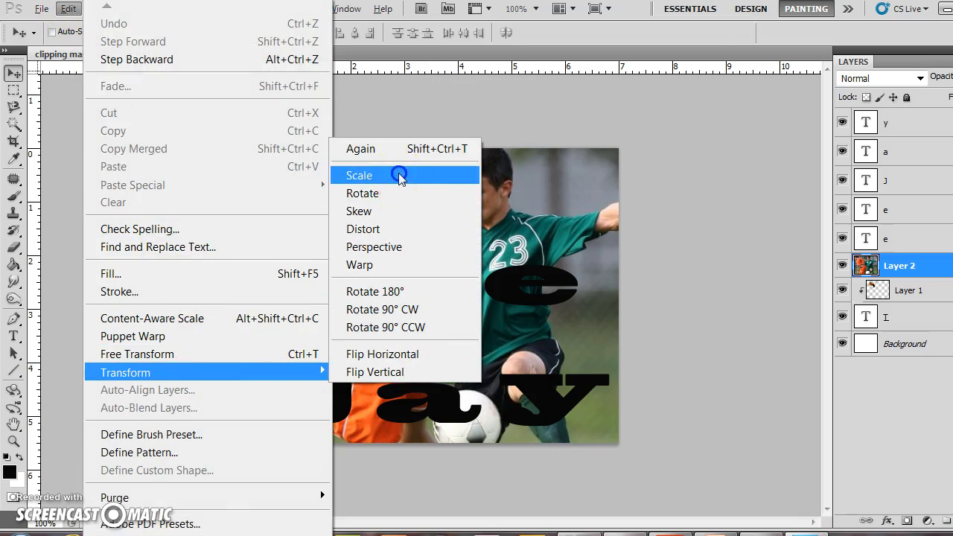
pyautogui.click(400, 176)
pyautogui.moveTo(215, 109); pyautogui.dragTo(564, 401)
pyautogui.moveTo(602, 452); pyautogui.dragTo(416, 278)
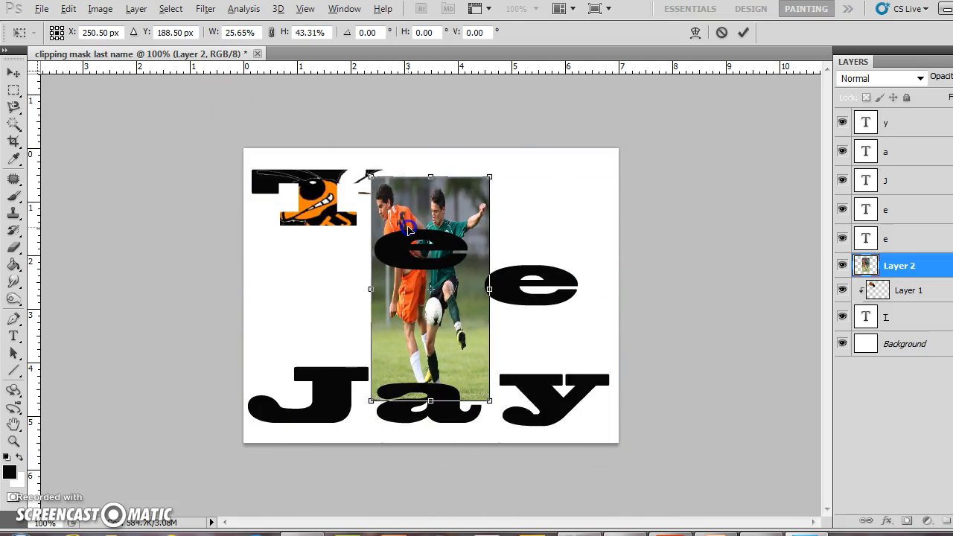
pyautogui.moveTo(373, 179); pyautogui.dragTo(414, 275)
pyautogui.moveTo(457, 381); pyautogui.dragTo(422, 245)
pyautogui.moveTo(422, 251); pyautogui.dragTo(425, 301)
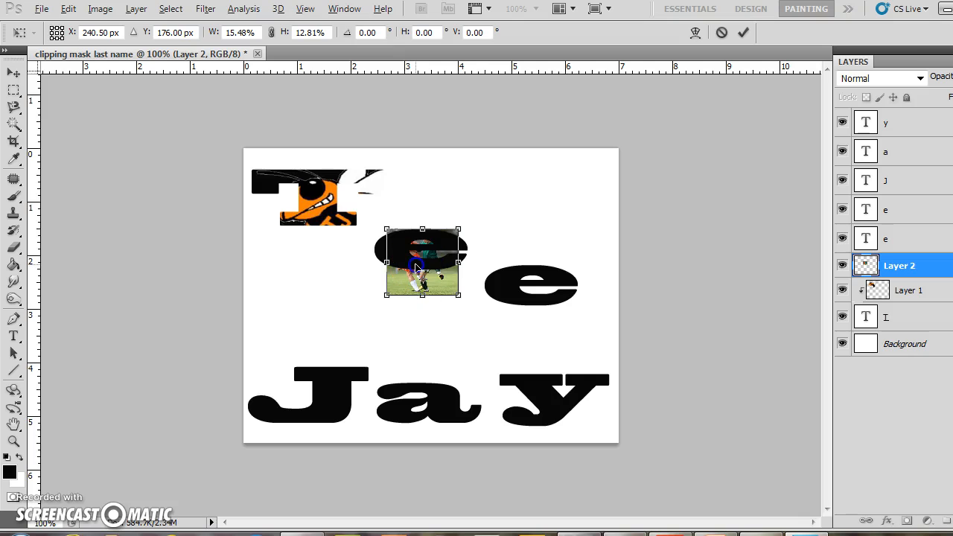
pyautogui.click(748, 31)
# - Move the soccer photo layer directly above the first "e" layer, clip it to that letter, and nudge the photo
pyautogui.click(921, 273)
pyautogui.moveTo(923, 267); pyautogui.dragTo(918, 231)
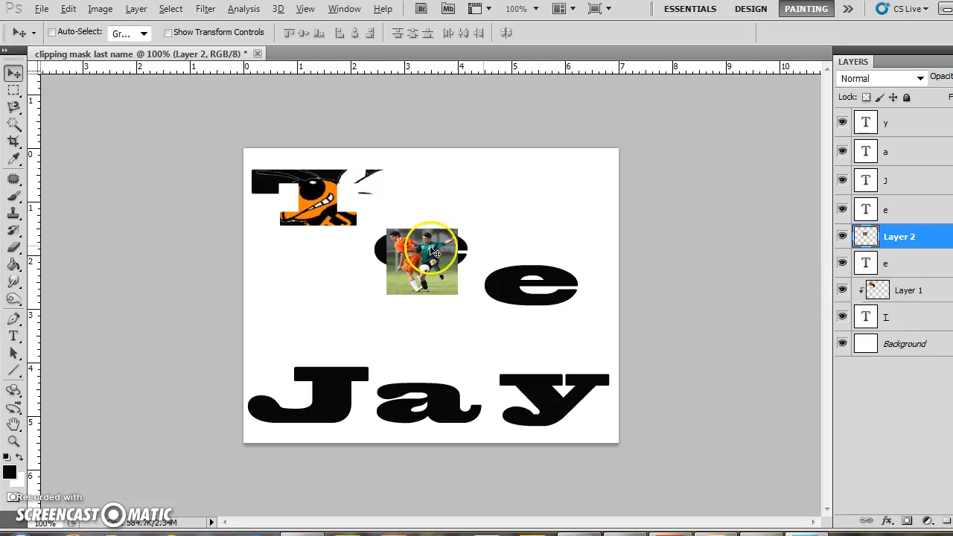
pyautogui.keyDown('alt'); pyautogui.click(899, 251); pyautogui.keyUp('alt')
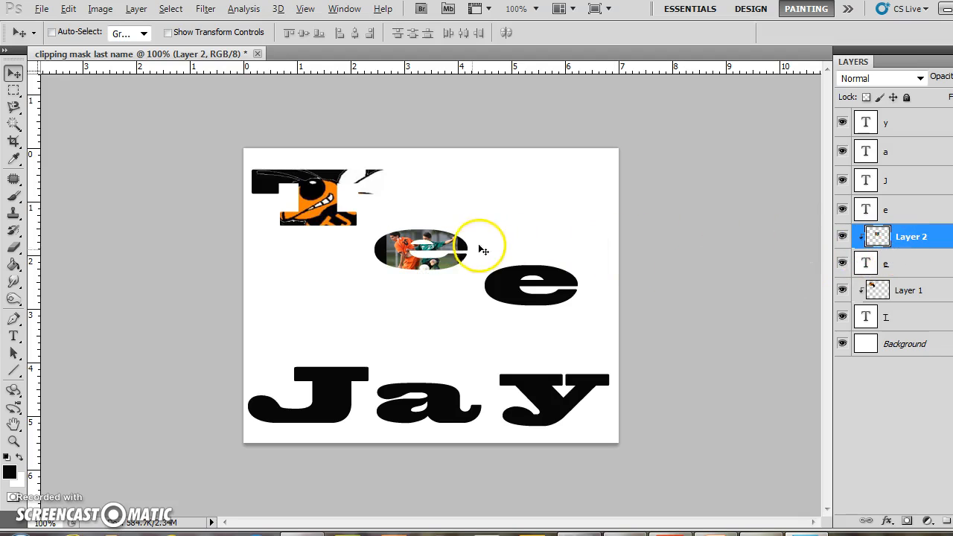
pyautogui.moveTo(394, 261); pyautogui.dragTo(402, 265)
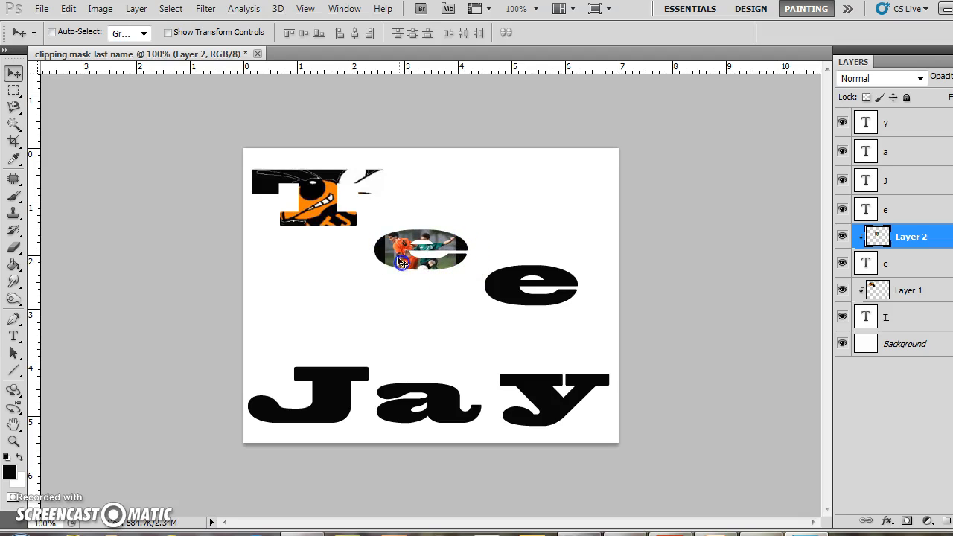
# - Enlarge the clipped soccer photo to about 136% width and 155% height so it fills the whole first "e"
pyautogui.click(68, 9)
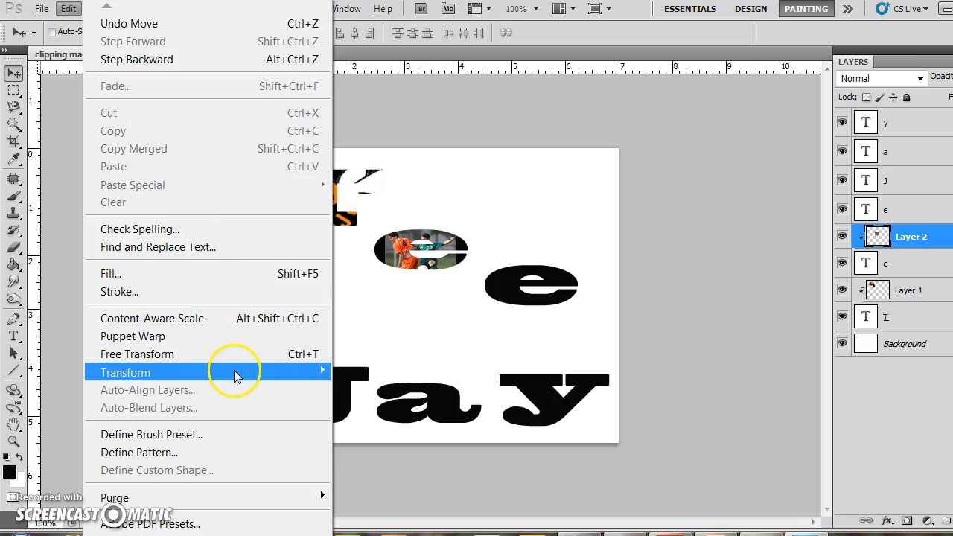
pyautogui.moveTo(224, 373)
pyautogui.click(403, 177)
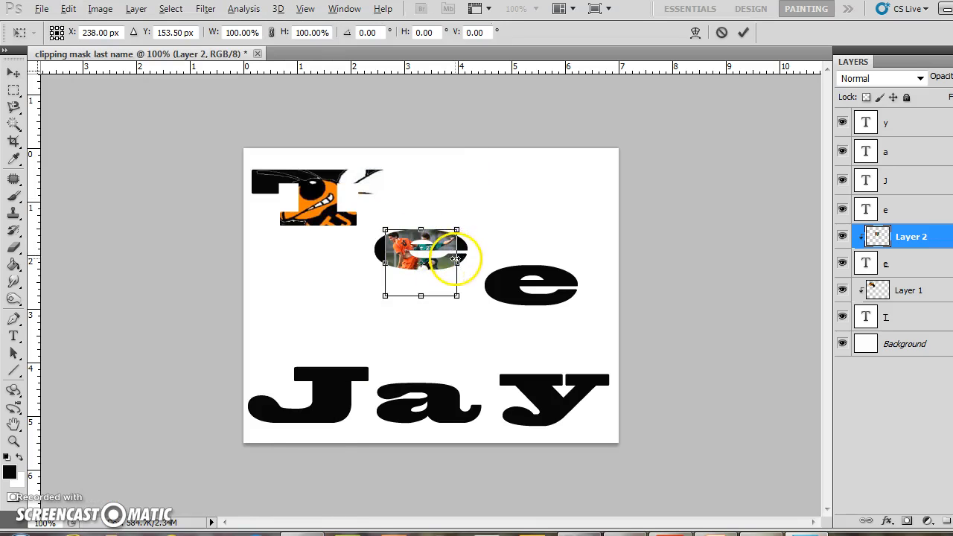
pyautogui.moveTo(421, 295); pyautogui.dragTo(421, 317)
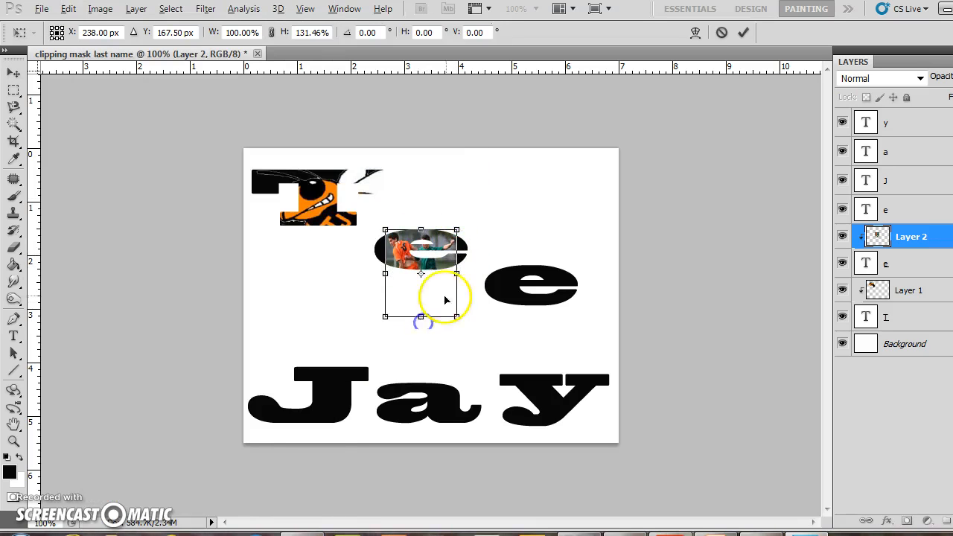
pyautogui.moveTo(460, 274); pyautogui.dragTo(466, 272)
pyautogui.moveTo(422, 230); pyautogui.dragTo(424, 216)
pyautogui.moveTo(412, 261); pyautogui.dragTo(472, 281)
pyautogui.moveTo(380, 281); pyautogui.dragTo(418, 265)
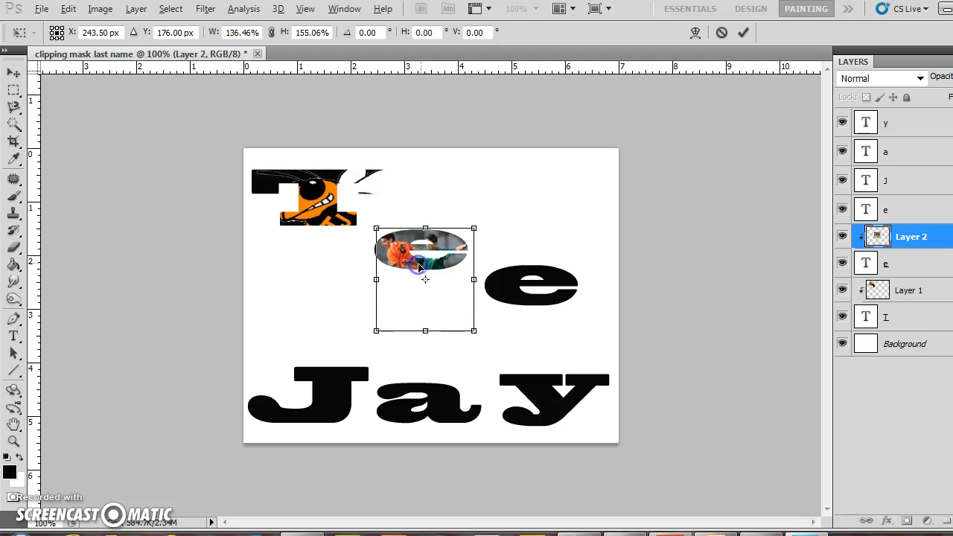
pyautogui.click(744, 32)
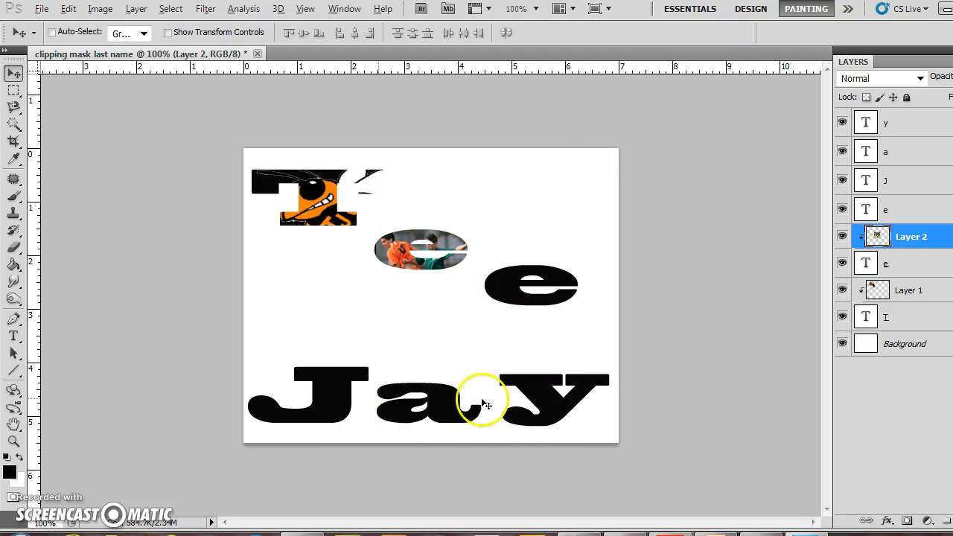
# - Add a white Stroke effect of 9 px to the T text layer
pyautogui.click(916, 321)
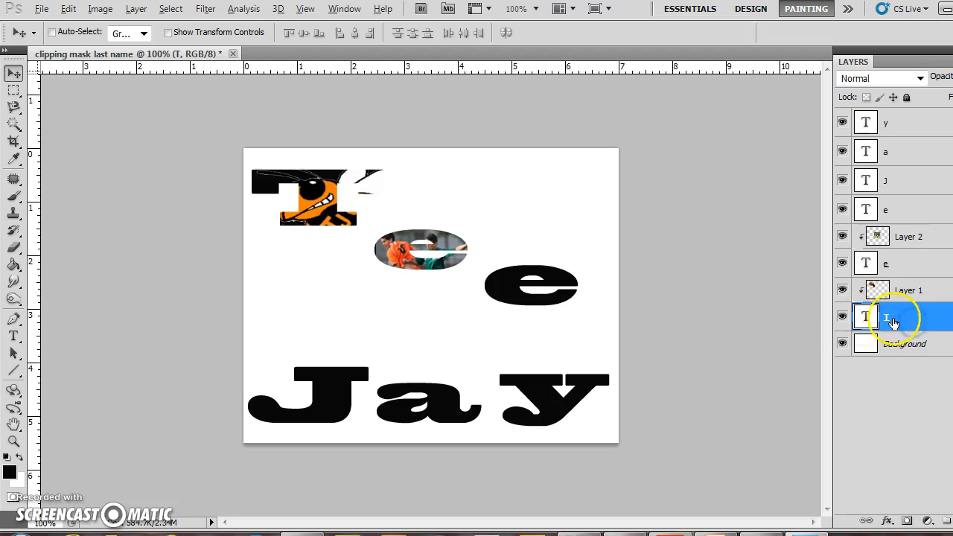
pyautogui.click(887, 522)
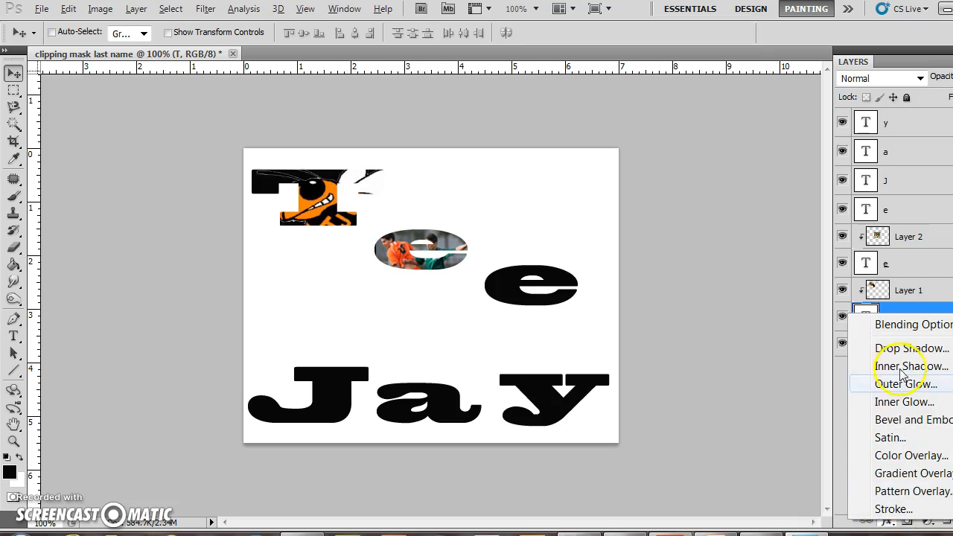
pyautogui.click(882, 511)
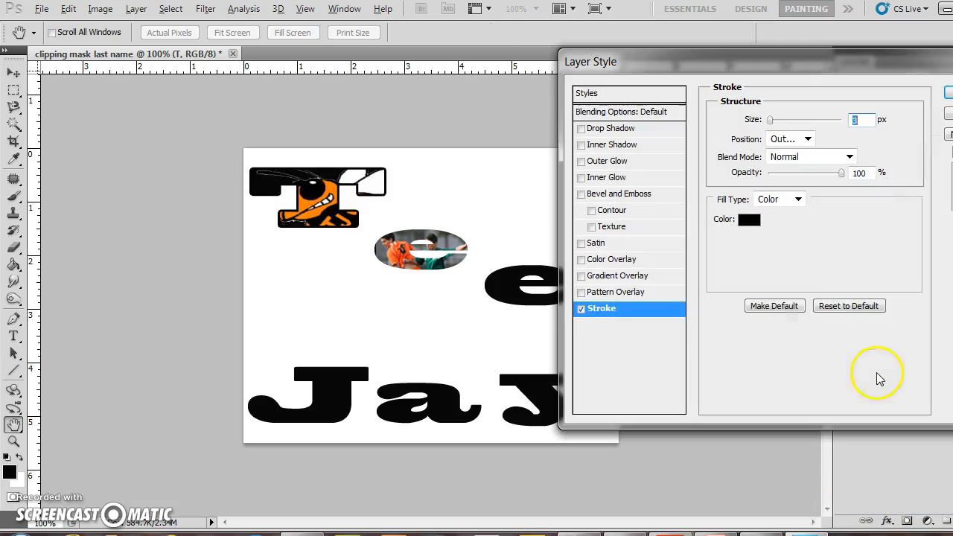
pyautogui.click(750, 218)
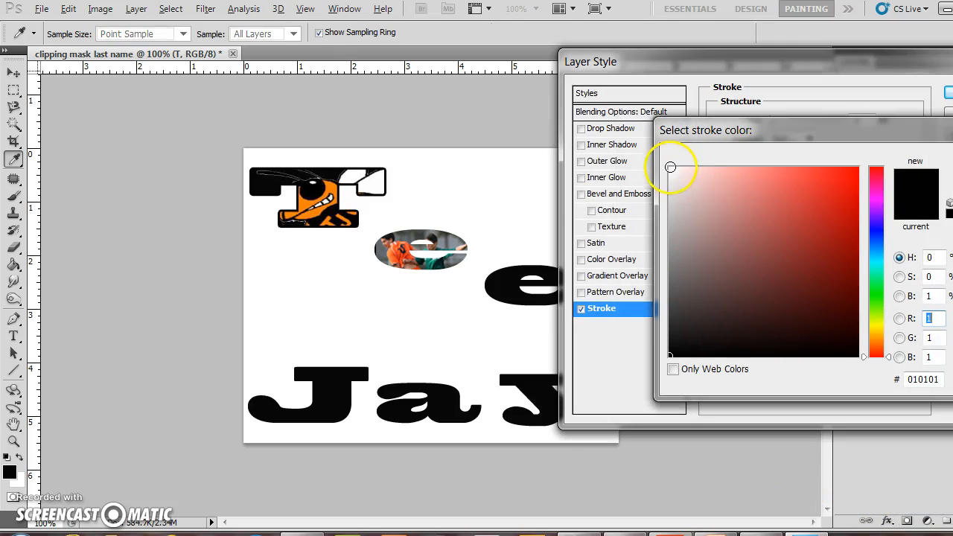
pyautogui.click(671, 169)
pyautogui.press('Return')
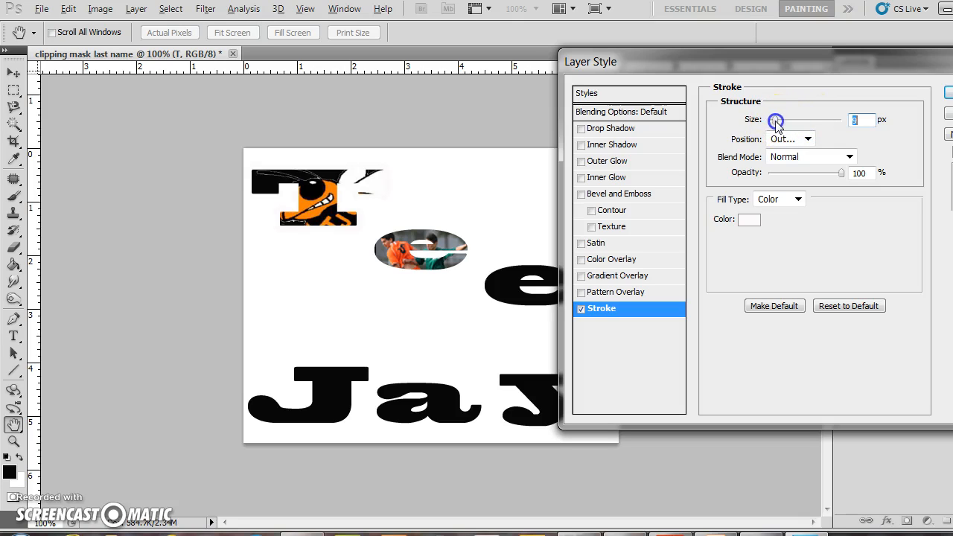
pyautogui.click(949, 92)
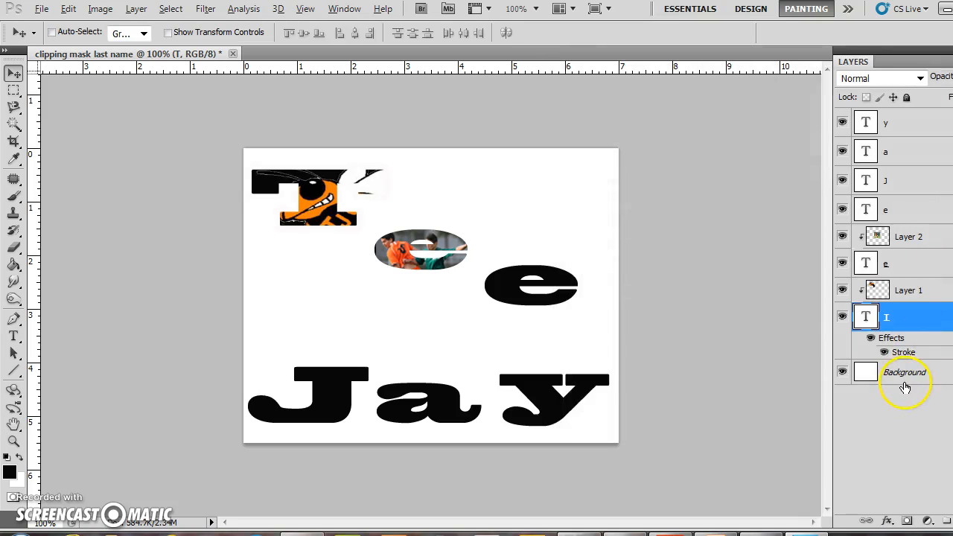
# - Make the Background layer active and open the tjbuilding picture from the clipping mask folder
pyautogui.click(905, 376)
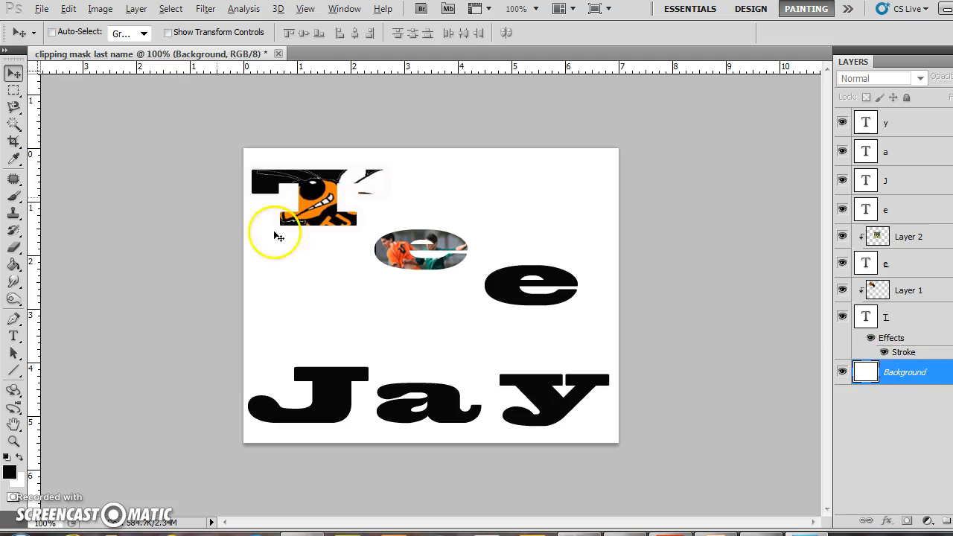
pyautogui.click(67, 9)
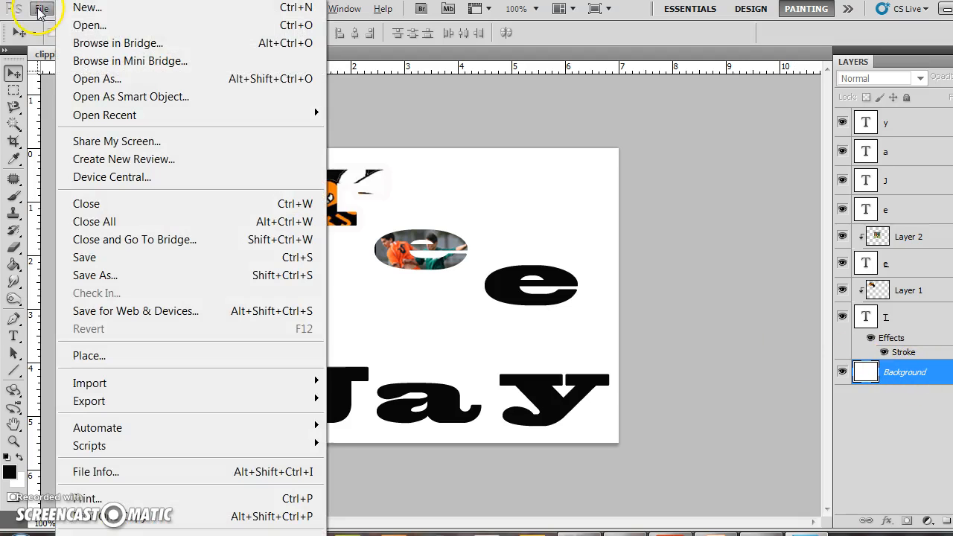
pyautogui.click(78, 26)
pyautogui.click(567, 143)
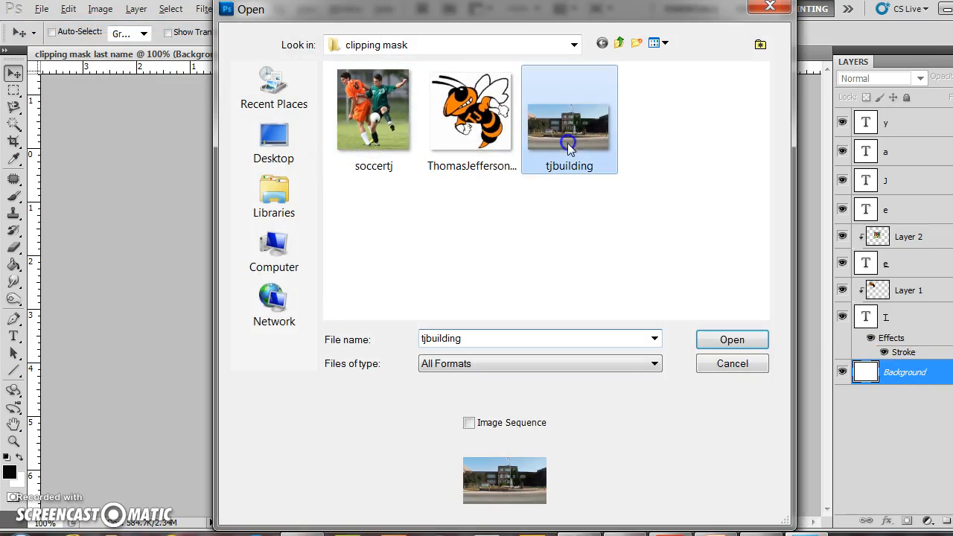
pyautogui.click(730, 339)
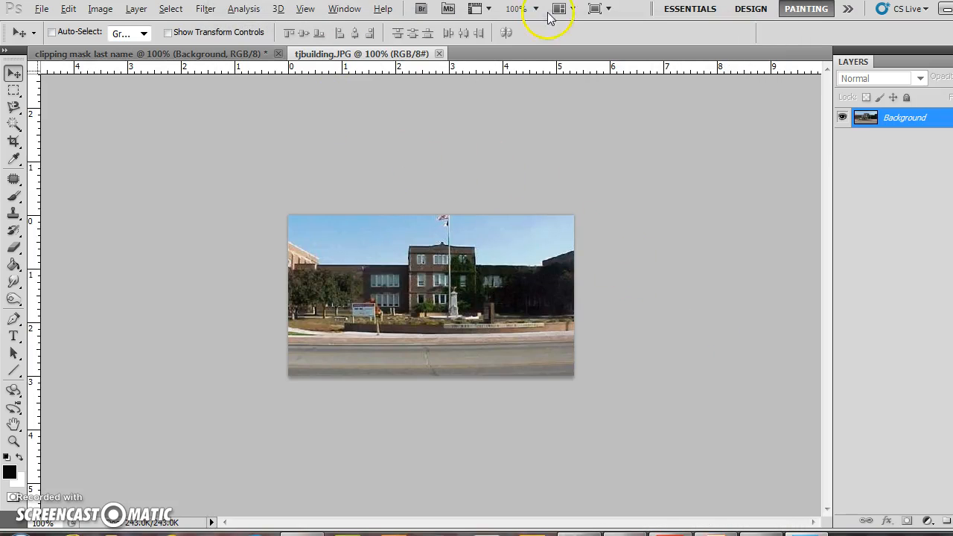
# - Place both documents side by side, copy the building photo in directly above the Background layer, and close tjbuilding.JPG
pyautogui.click(570, 9)
pyautogui.click(575, 62)
pyautogui.moveTo(226, 279); pyautogui.dragTo(567, 288)
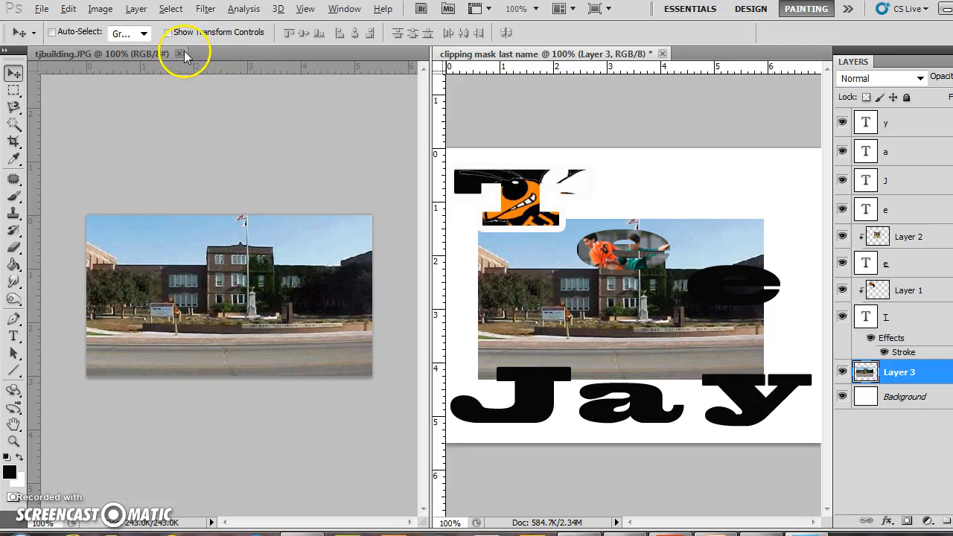
pyautogui.click(180, 54)
# - Scale the building photo to about 133% width and 185% height to cover the whole canvas, and lower its layer opacity so it looks faded
pyautogui.click(67, 9)
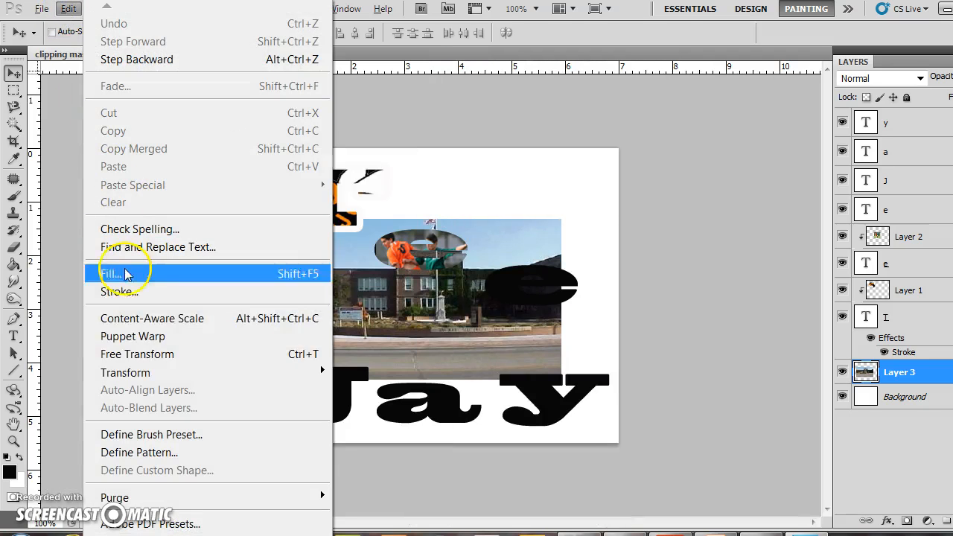
pyautogui.moveTo(239, 375)
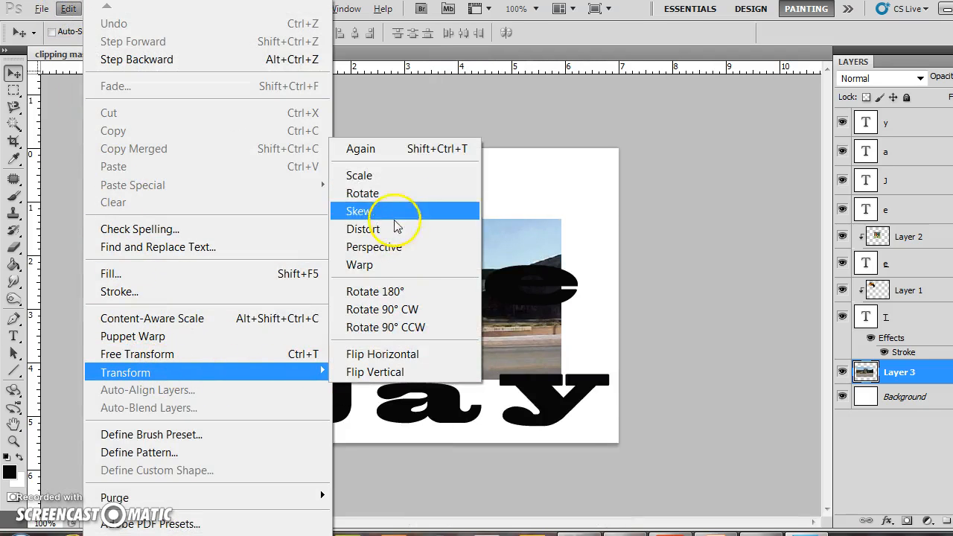
pyautogui.click(392, 175)
pyautogui.moveTo(563, 380); pyautogui.dragTo(620, 445)
pyautogui.moveTo(275, 220); pyautogui.dragTo(239, 147)
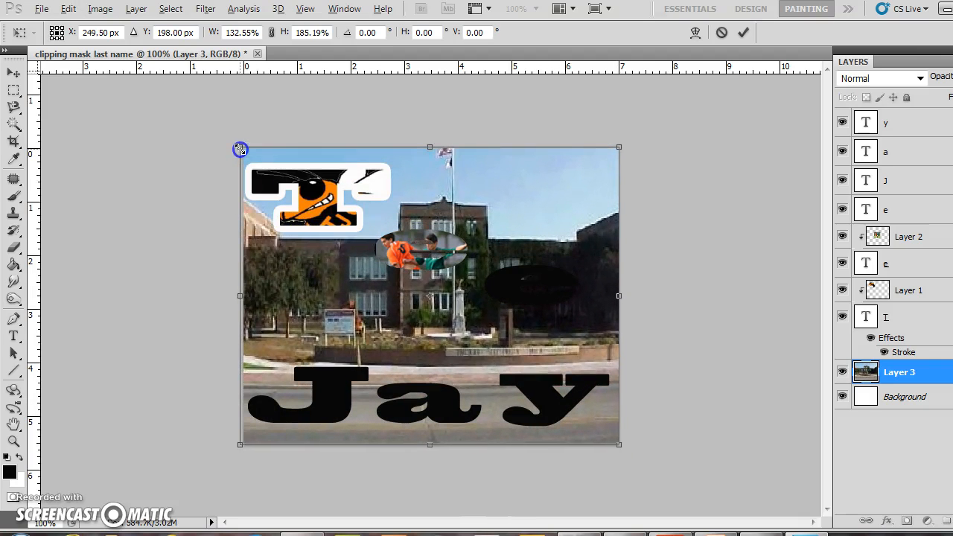
pyautogui.click(744, 32)
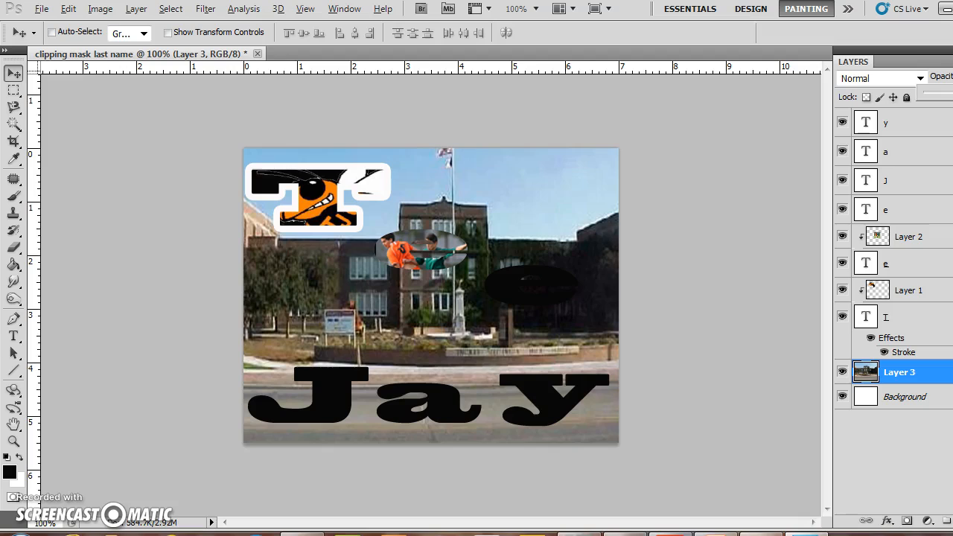
pyautogui.moveTo(952, 94); pyautogui.dragTo(951, 94)
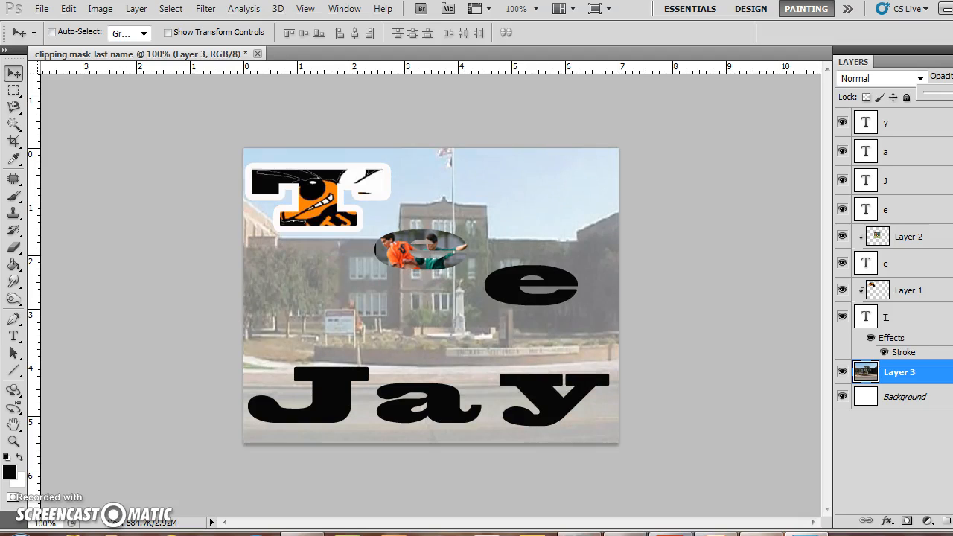